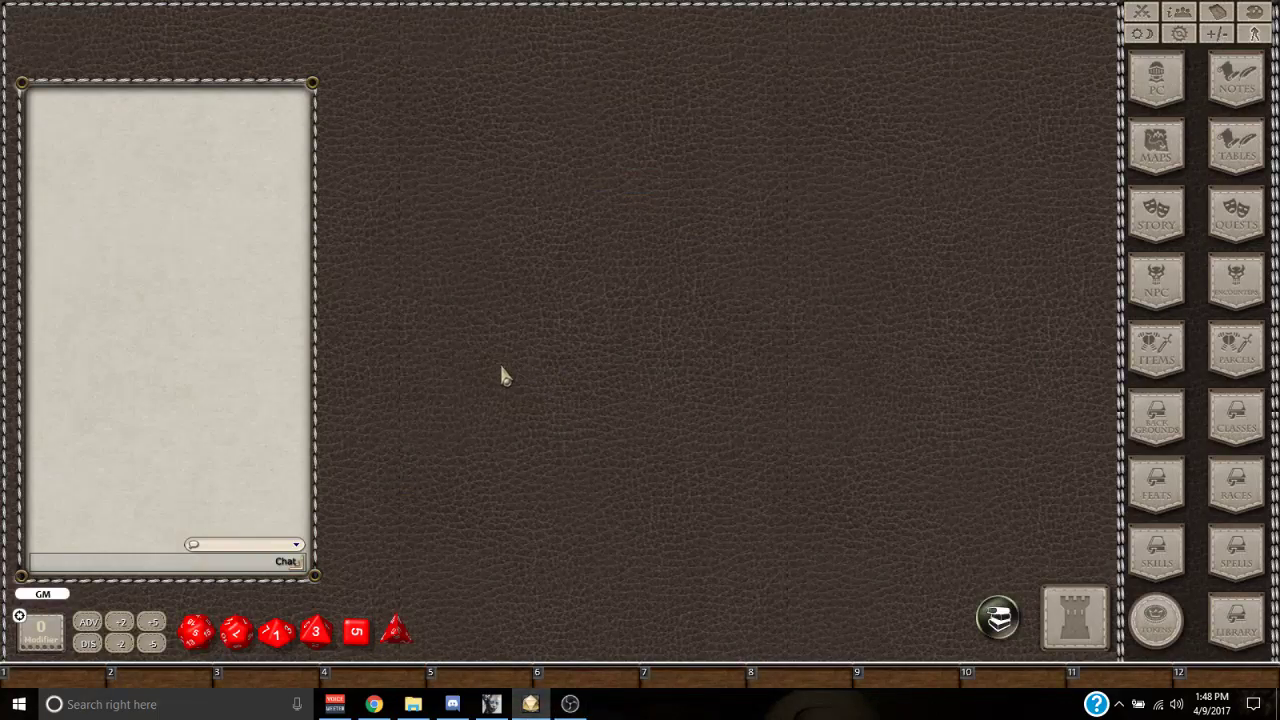
# Open the Instructions story entry of the 5E Spell Effects Coding module from the library.
pyautogui.click(1236, 625)
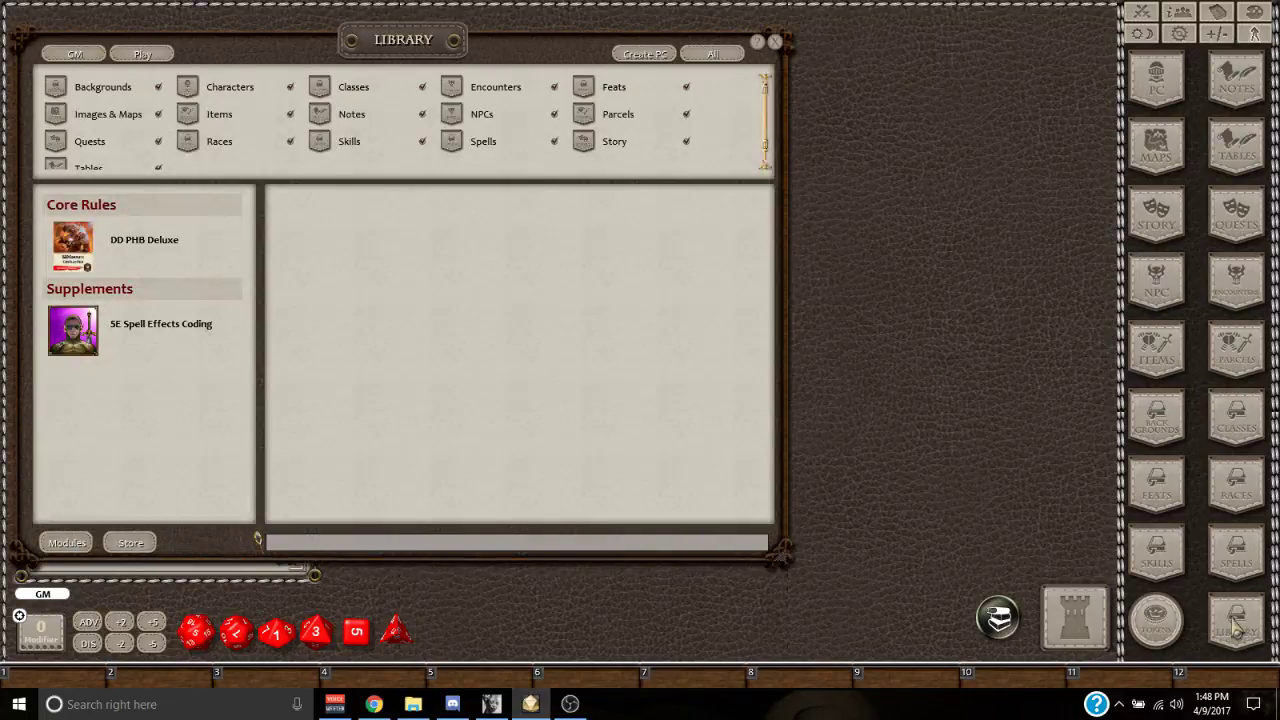
pyautogui.click(130, 336)
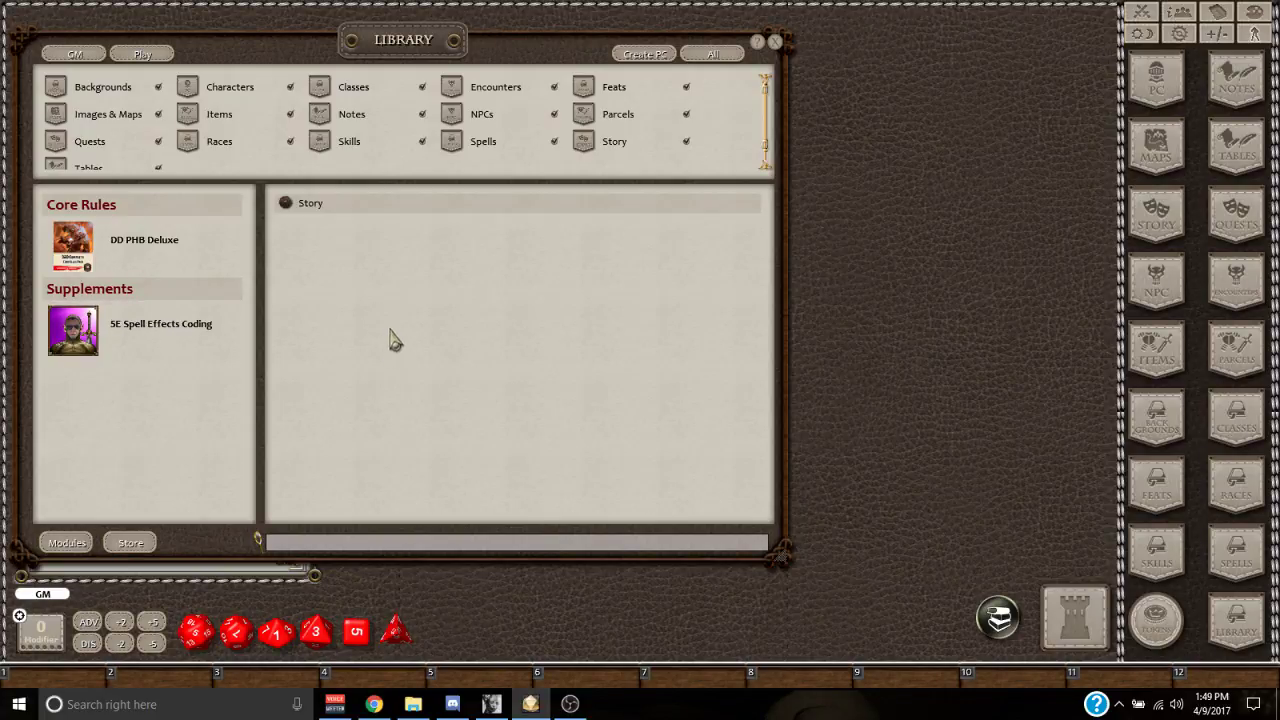
pyautogui.click(313, 208)
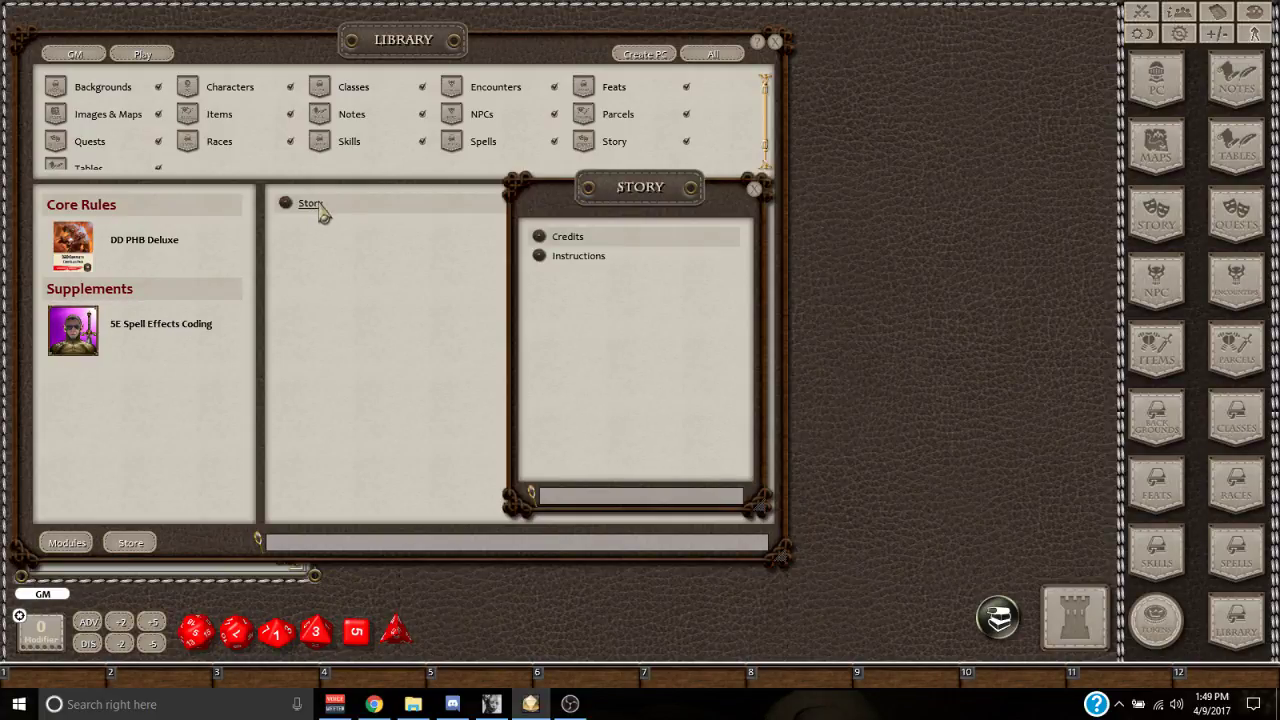
pyautogui.click(592, 267)
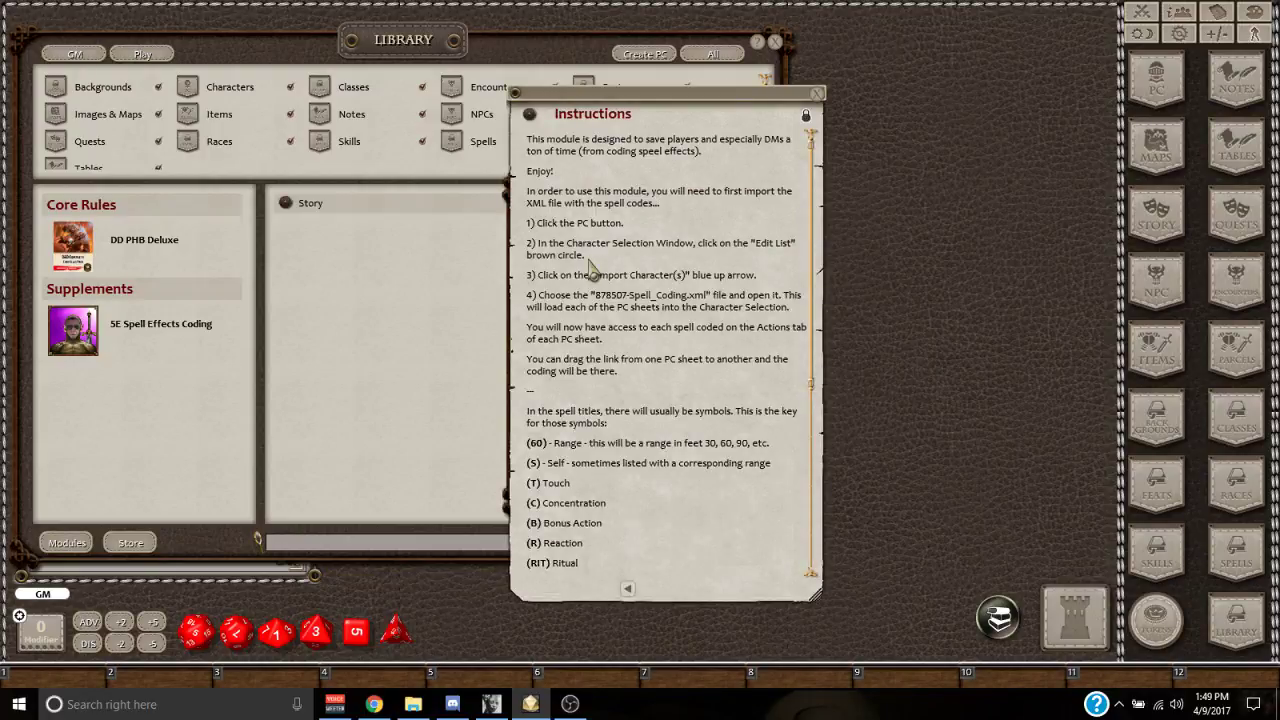
# Close the library and story list windows and place the Instructions over the chat area.
pyautogui.click(778, 43)
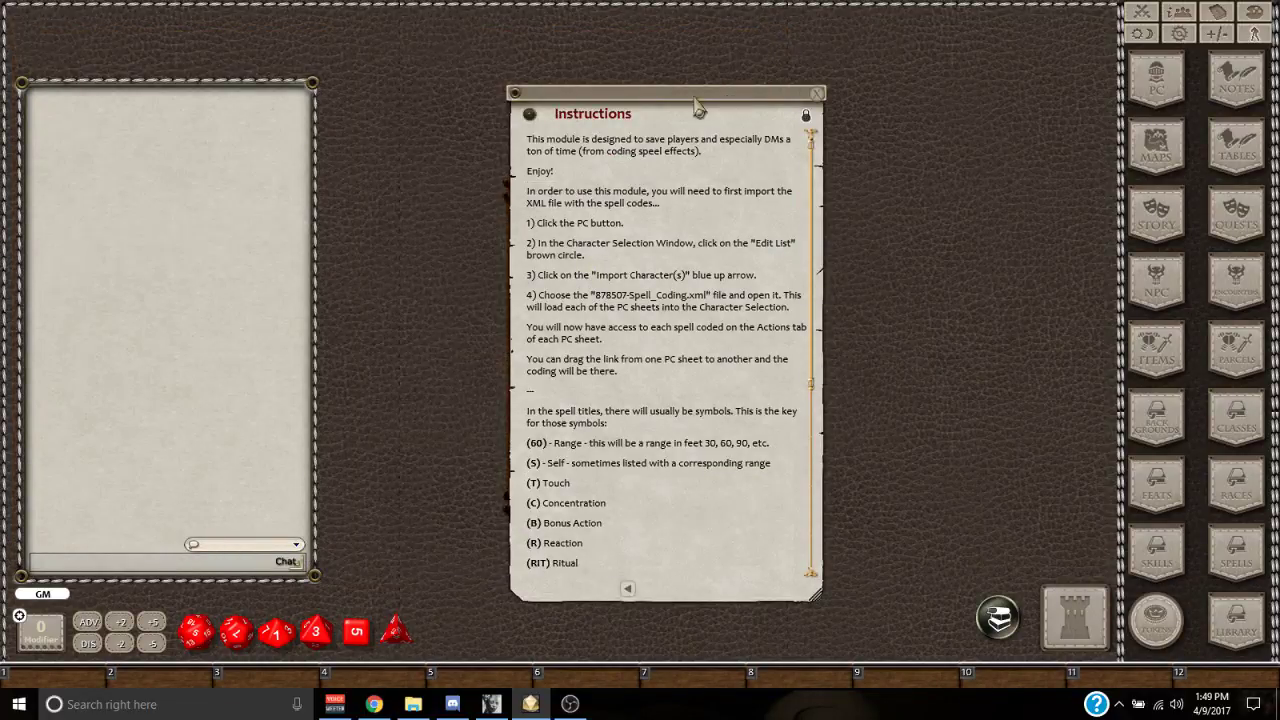
pyautogui.moveTo(729, 107); pyautogui.dragTo(237, 51)
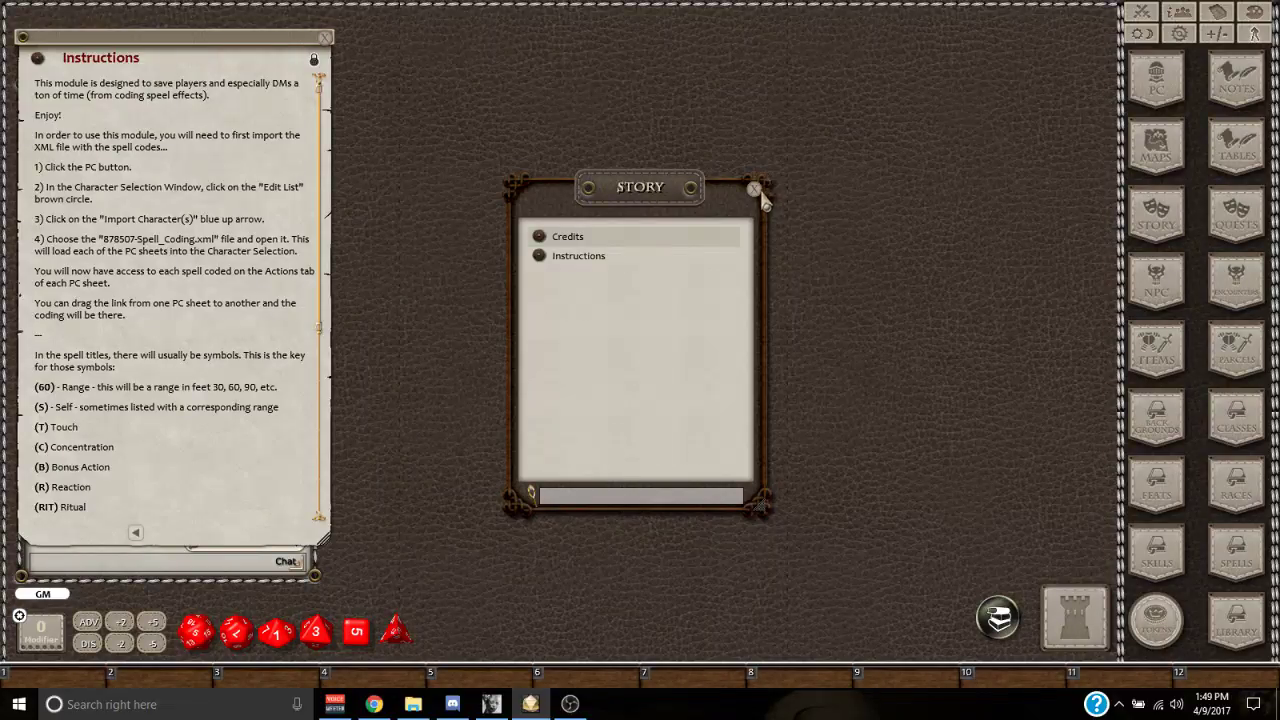
pyautogui.click(755, 190)
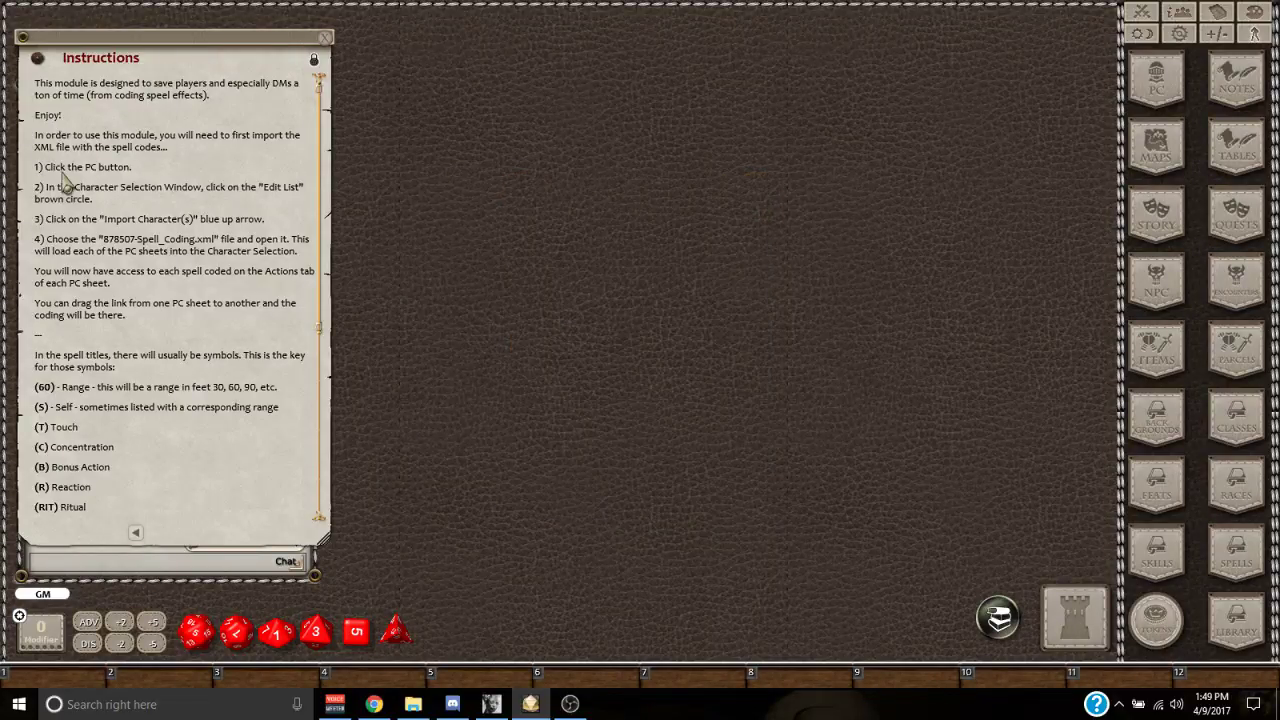
# Open the Cleric's character sheet from the character selection and bring the selection window in front of it.
pyautogui.click(1166, 80)
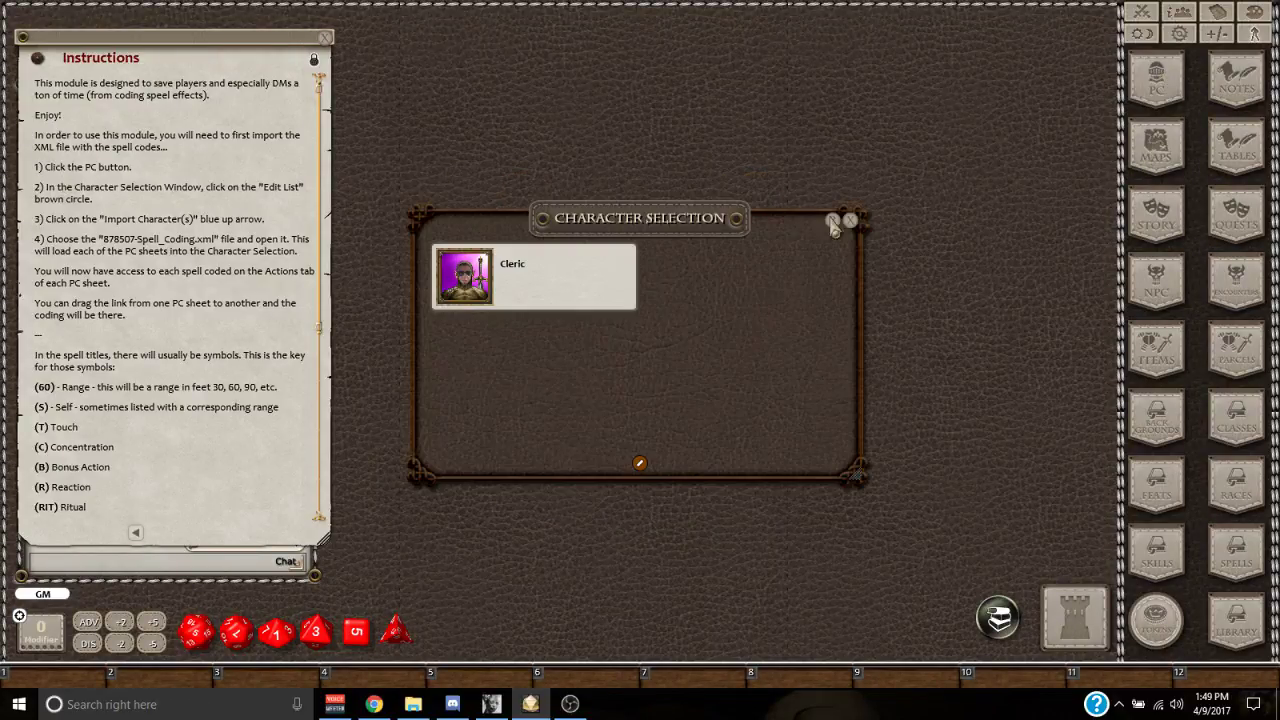
pyautogui.click(470, 295)
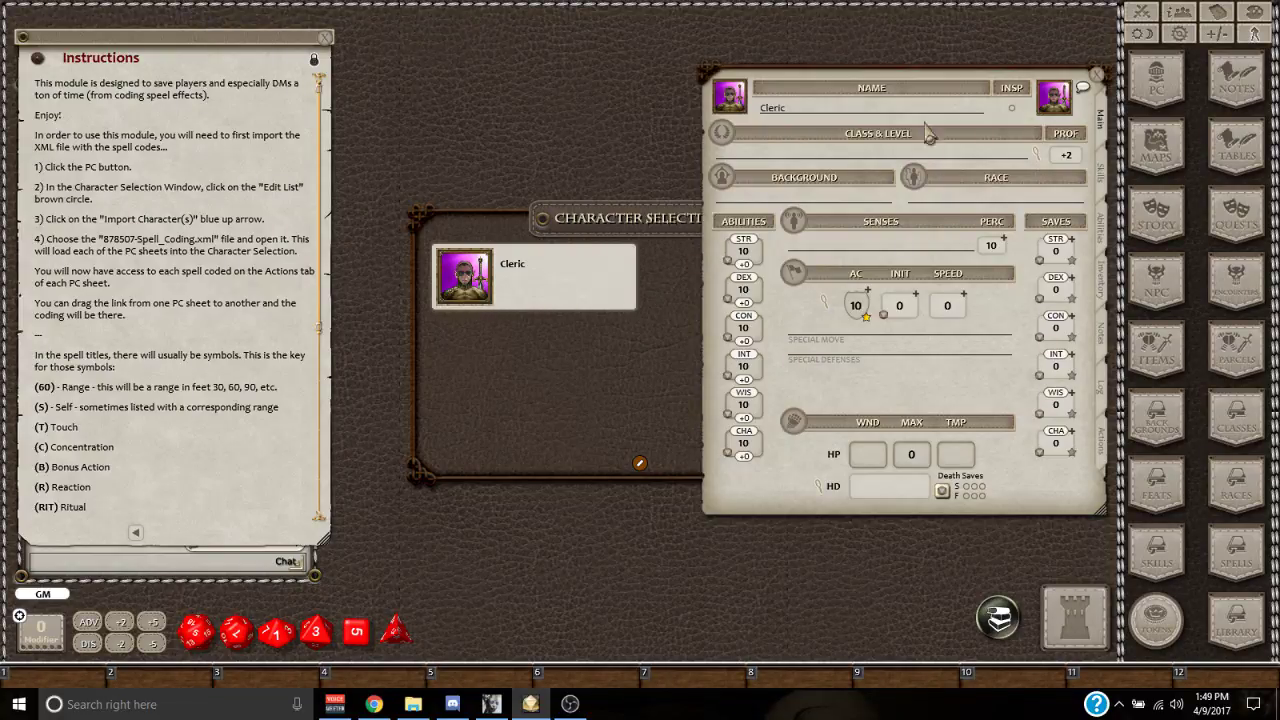
pyautogui.moveTo(665, 228); pyautogui.dragTo(625, 268)
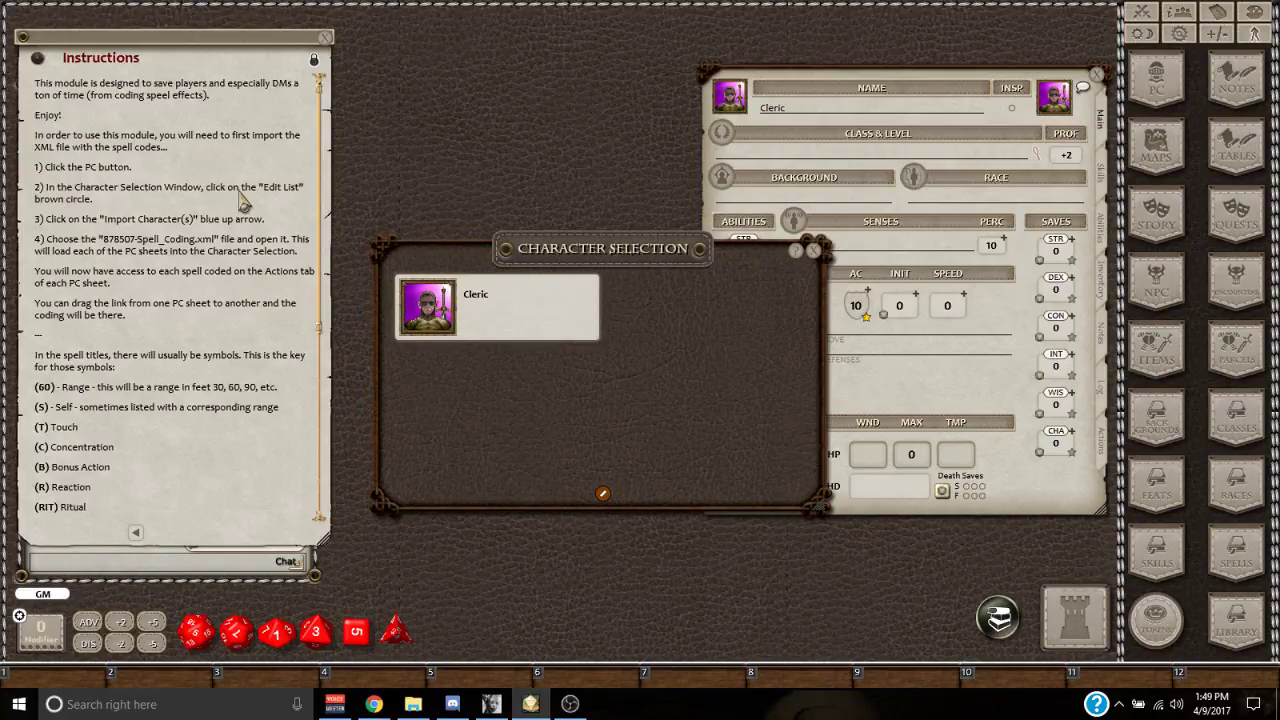
# Import the characters from the file 878507-Spell_Coding.xml into the character selection.
pyautogui.click(603, 496)
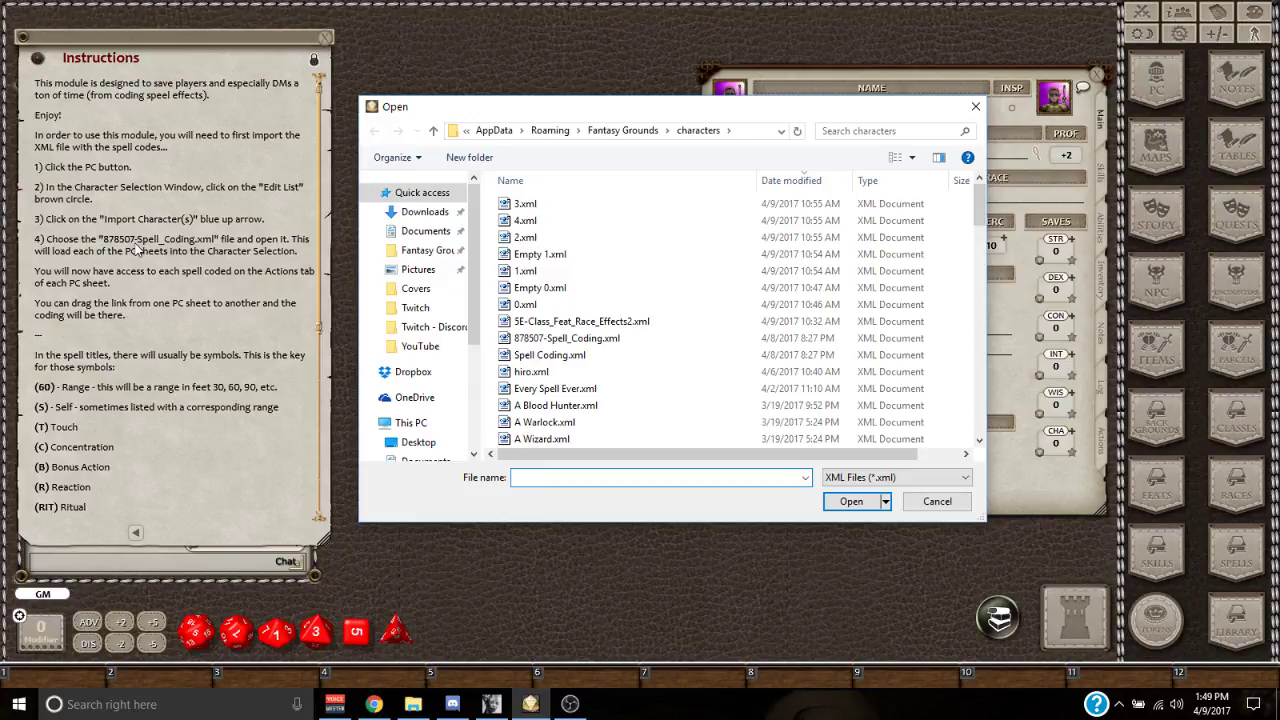
pyautogui.click(586, 340)
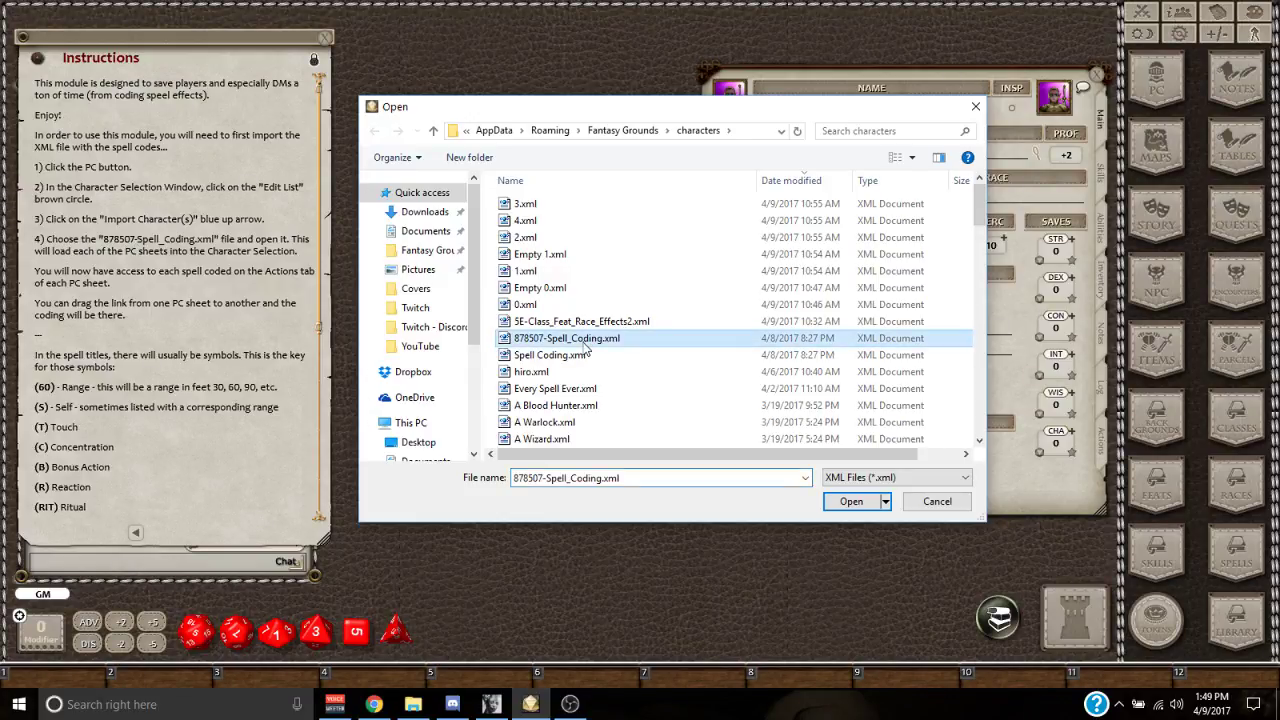
pyautogui.click(852, 503)
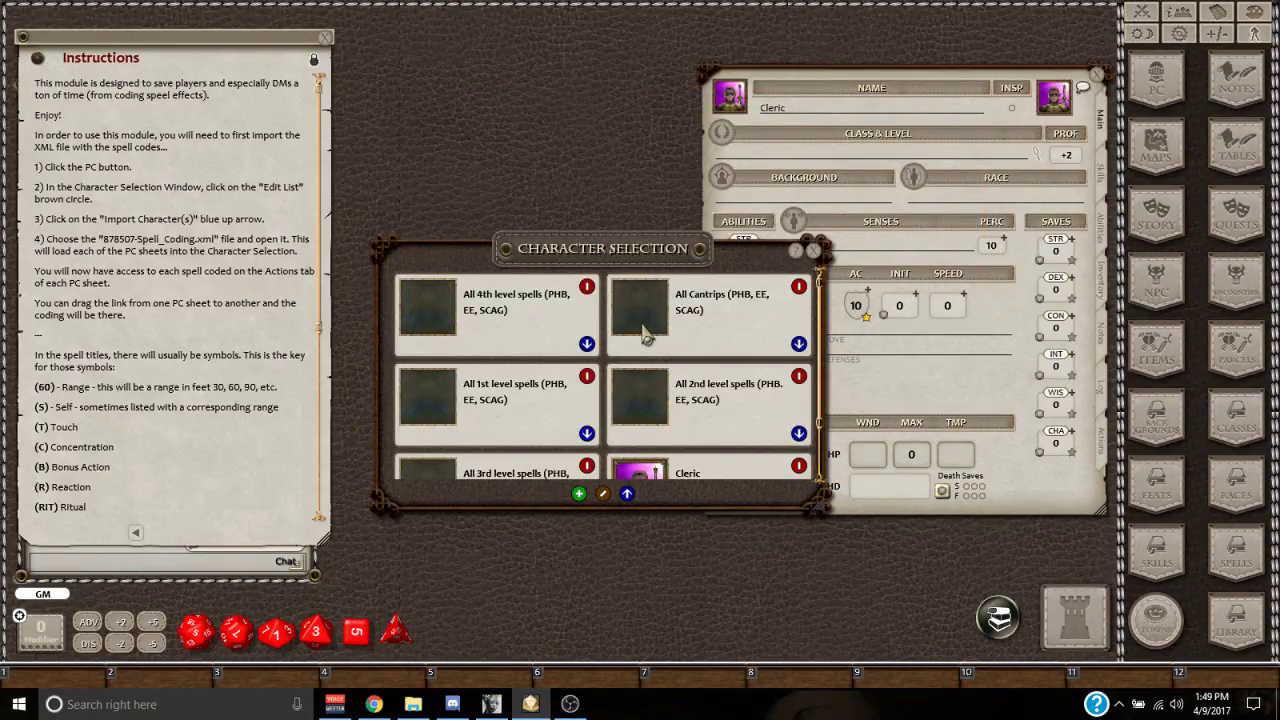
# Look over the imported spell sheets in the character selection, from cantrips to 4th level.
pyautogui.scroll(-1, 645, 338)
pyautogui.scroll(1, 645, 338)
pyautogui.scroll(-1, 641, 337)
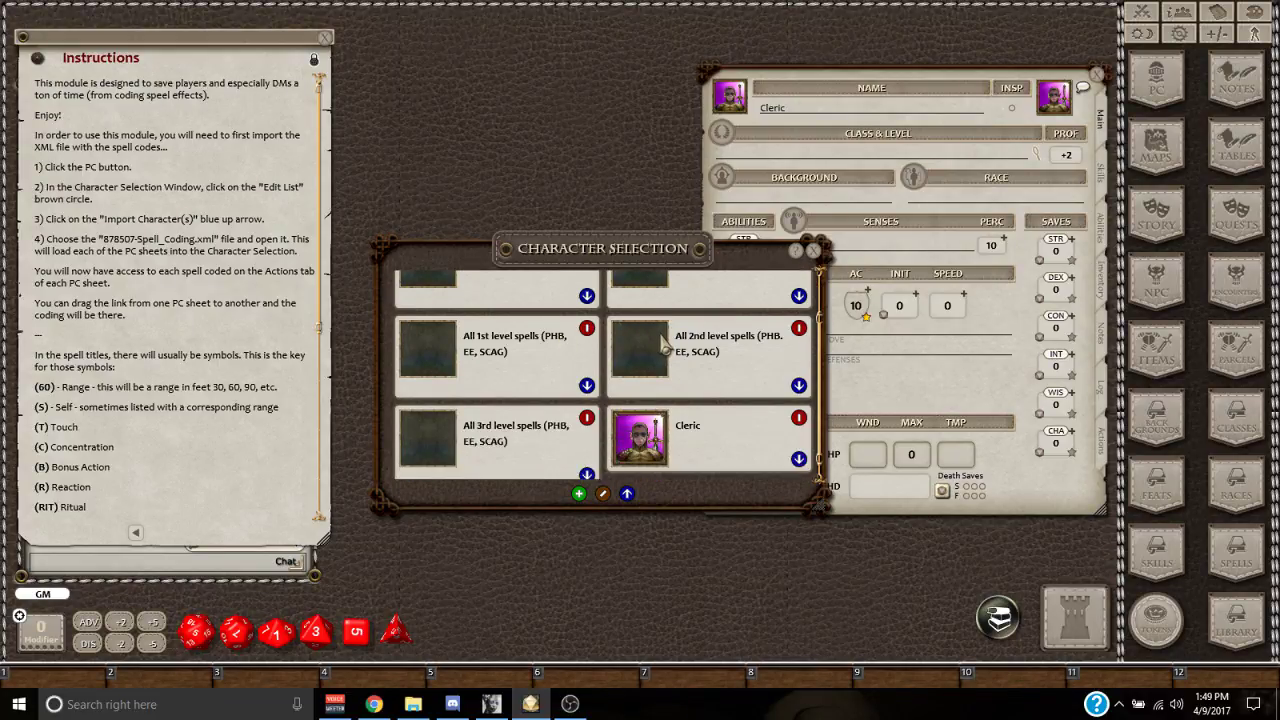
pyautogui.scroll(-1, 645, 340)
pyautogui.scroll(2, 646, 343)
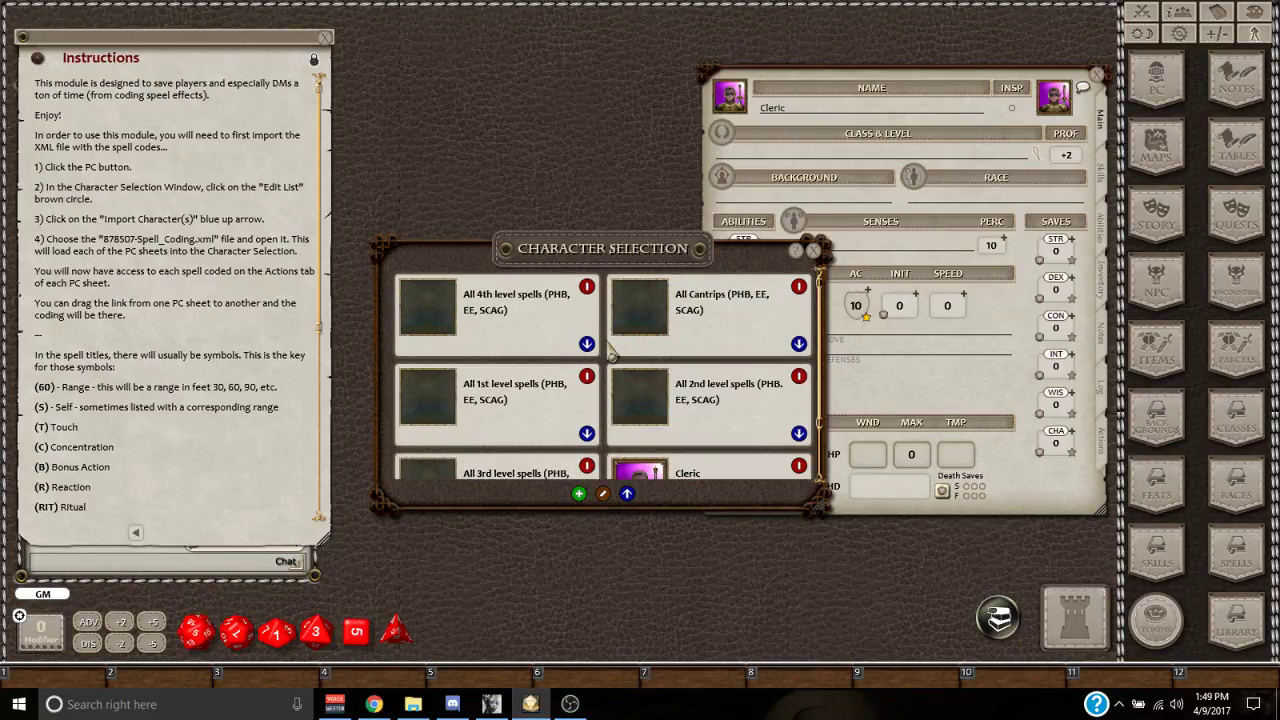
pyautogui.scroll(-1, 610, 345)
pyautogui.scroll(1, 540, 385)
pyautogui.scroll(-1, 530, 385)
pyautogui.scroll(1, 527, 372)
pyautogui.scroll(-1, 520, 372)
pyautogui.scroll(1, 515, 371)
# Show the Cleric's actions page and move the character selection window clear of the sheet.
pyautogui.click(1104, 460)
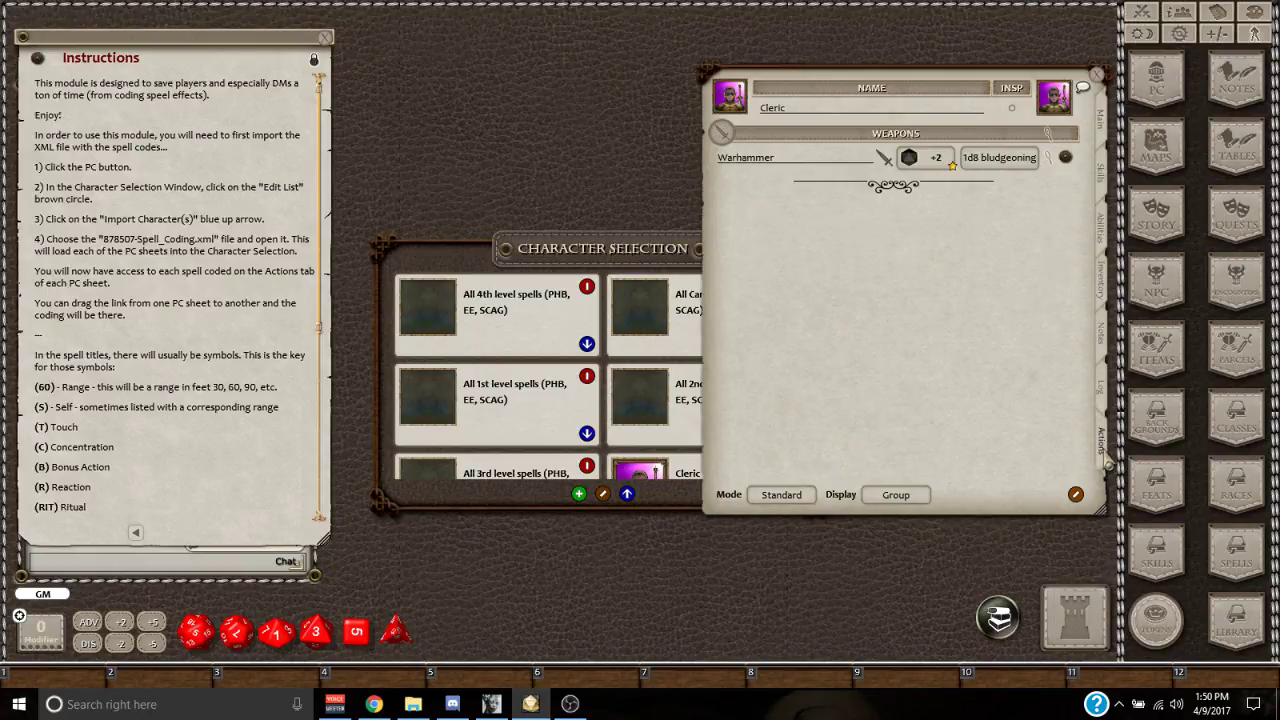
pyautogui.click(1104, 125)
pyautogui.click(1105, 442)
pyautogui.moveTo(627, 262); pyautogui.dragTo(494, 239)
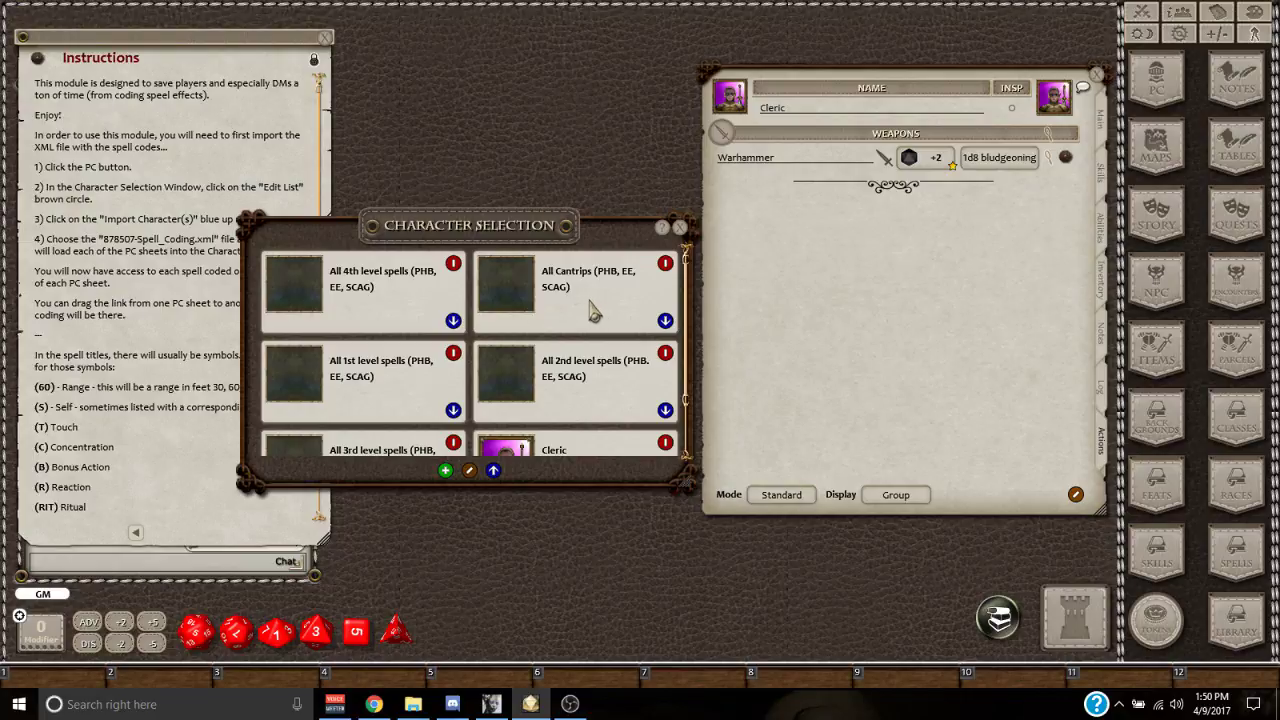
# Open the actions page of the All 1st level spells sheet beside the Cleric's sheet and close the character selection.
pyautogui.doubleClick(310, 385)
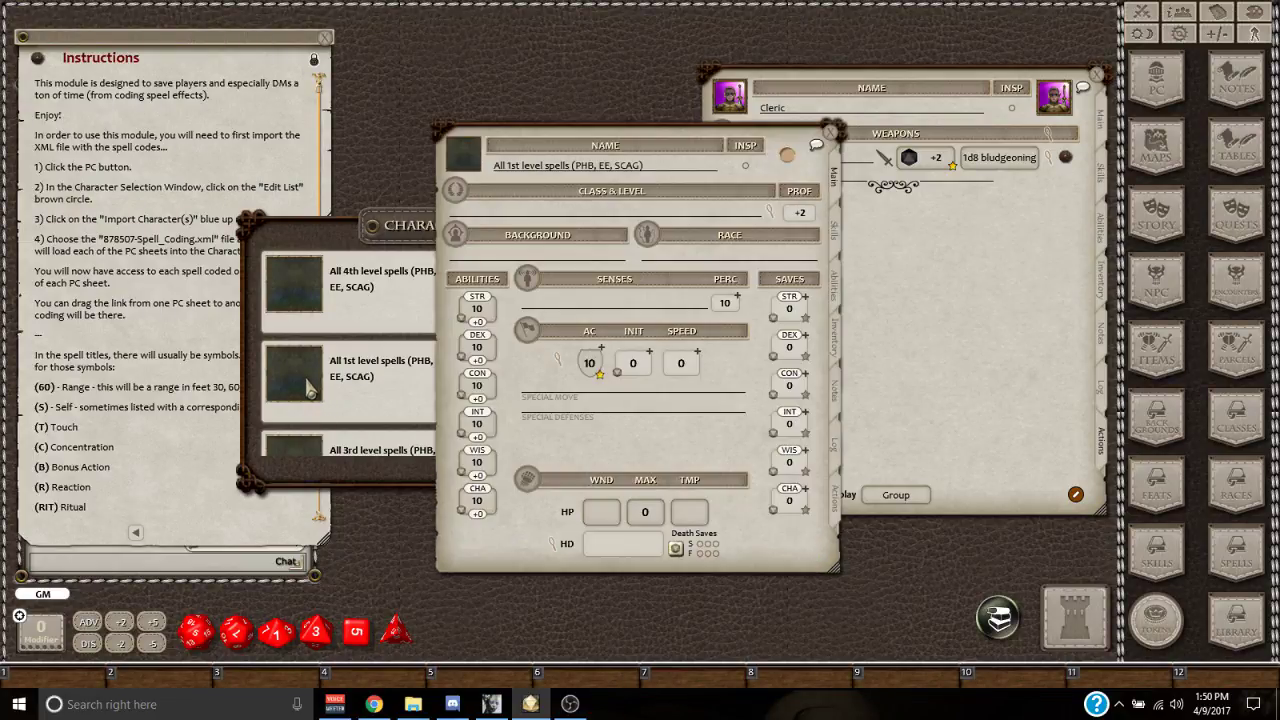
pyautogui.moveTo(735, 147); pyautogui.dragTo(387, 99)
pyautogui.click(678, 240)
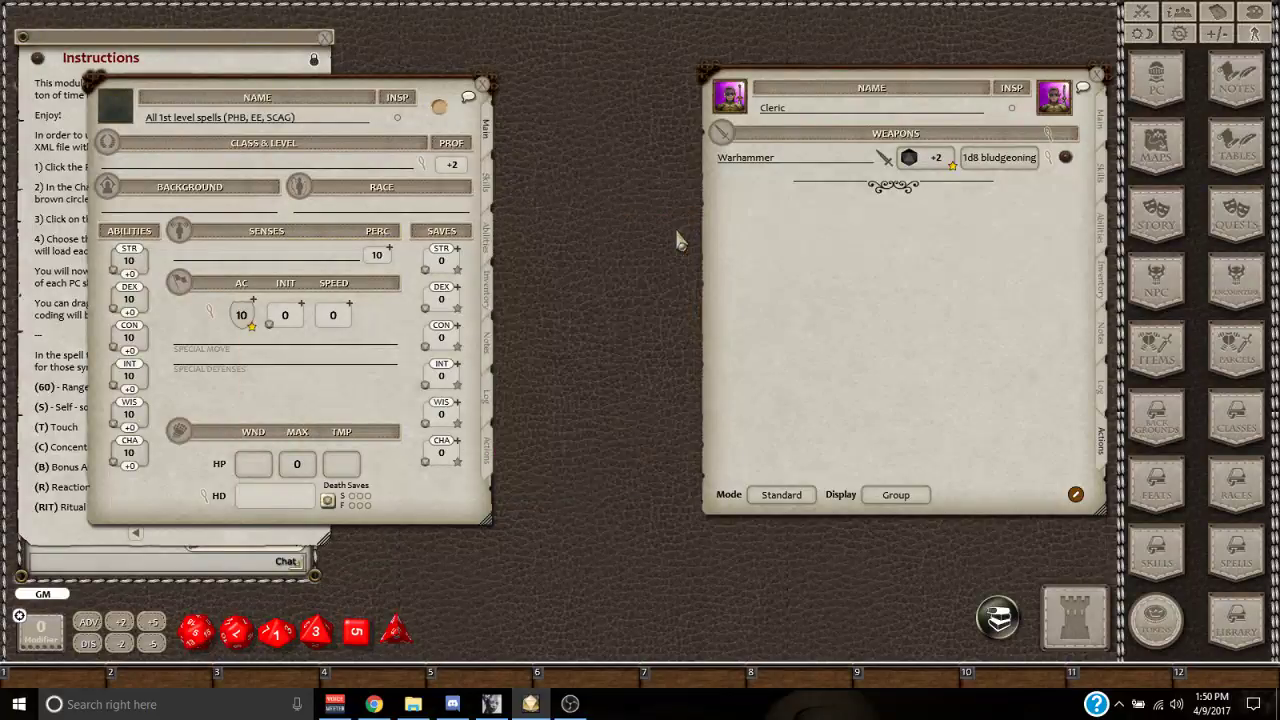
pyautogui.click(488, 452)
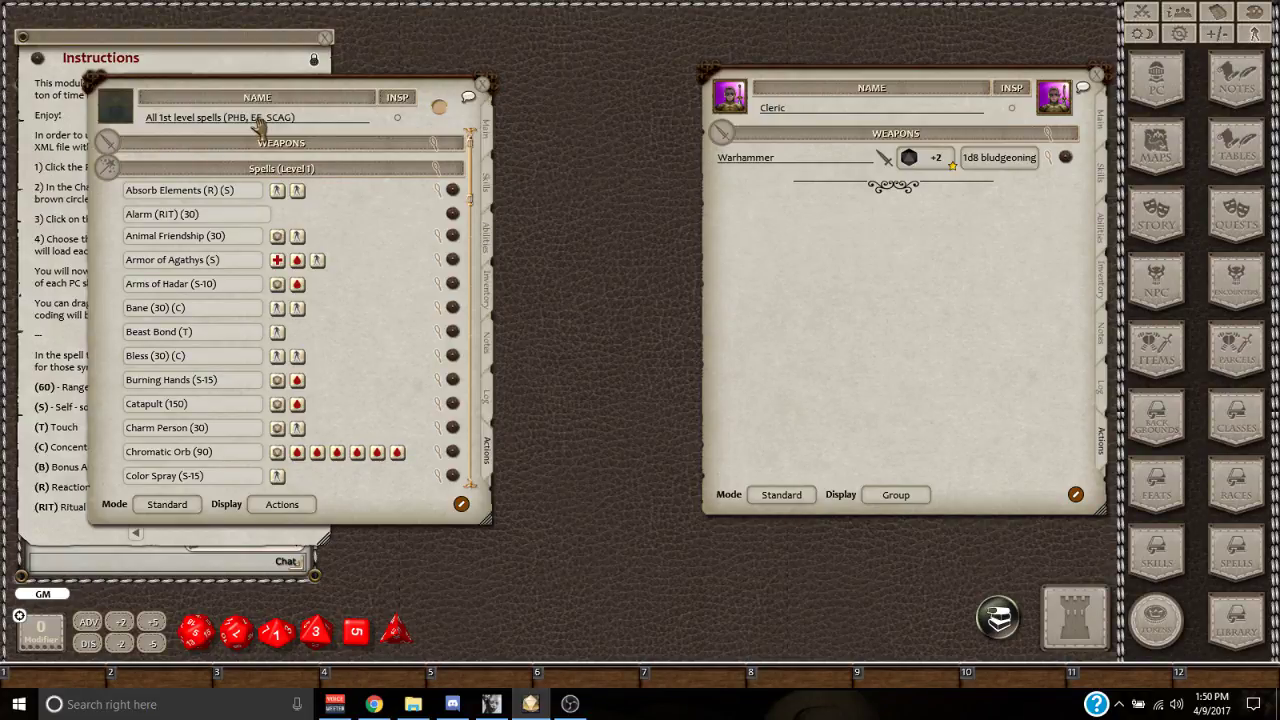
# Look through the first-level spell list and view the details of individual spells, including Catapult and Alarm, closing each one.
pyautogui.scroll(-10, 278, 260)
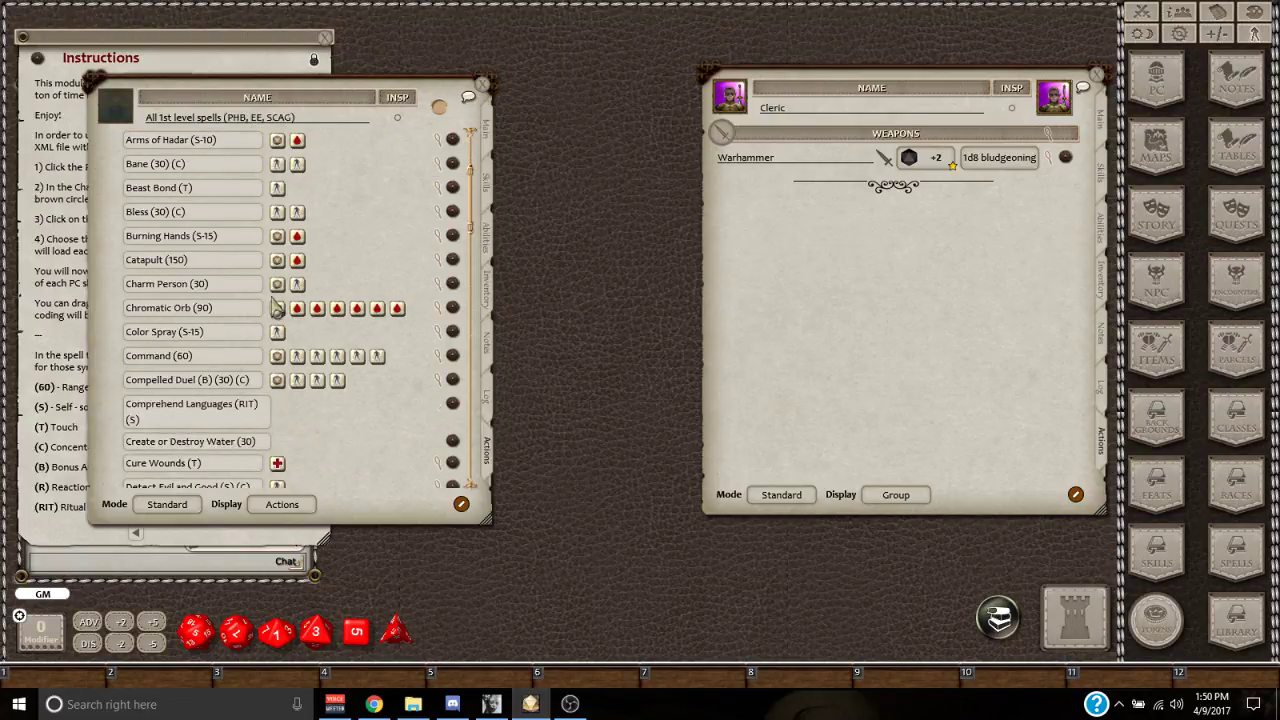
pyautogui.scroll(-10, 272, 288)
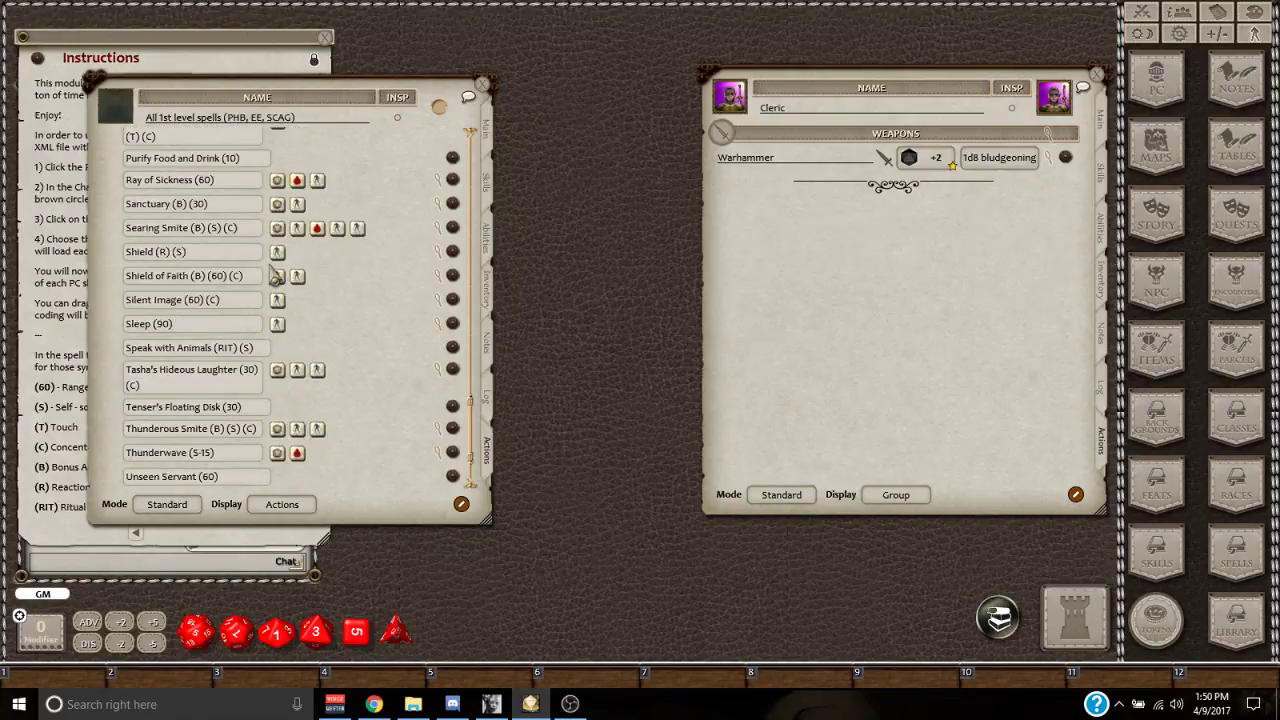
pyautogui.scroll(10, 245, 262)
pyautogui.scroll(8, 245, 262)
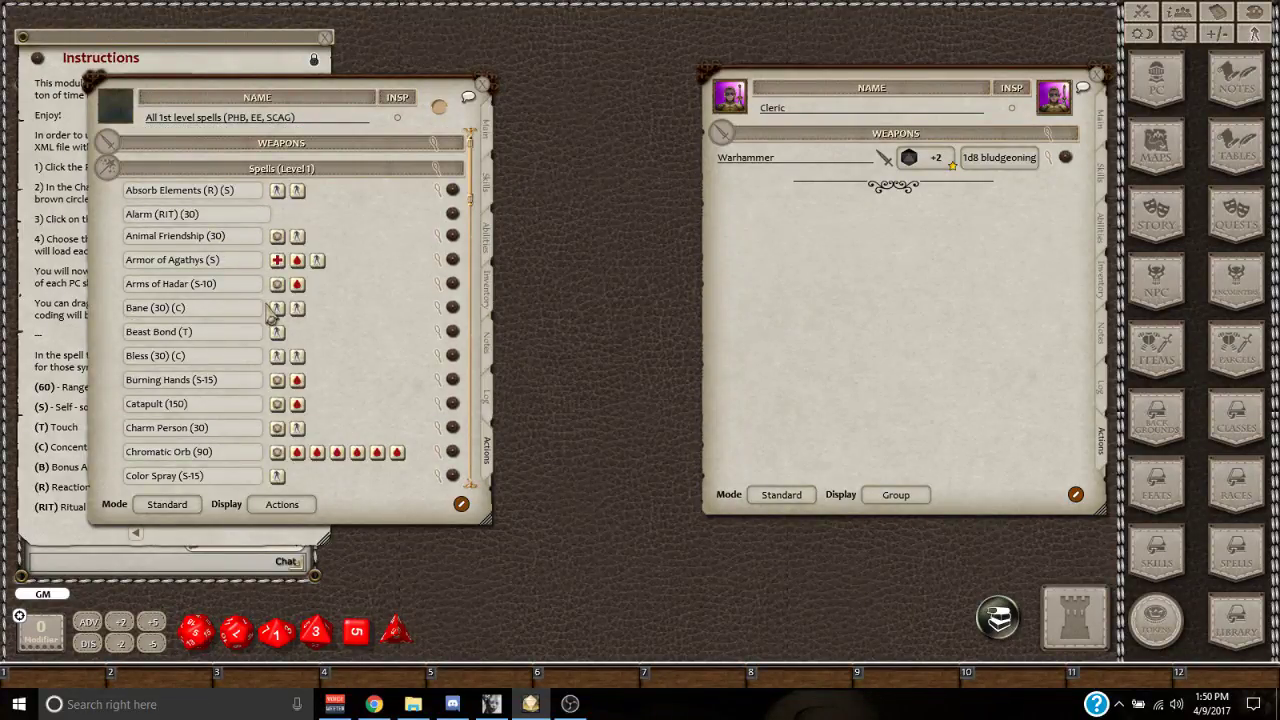
pyautogui.click(453, 409)
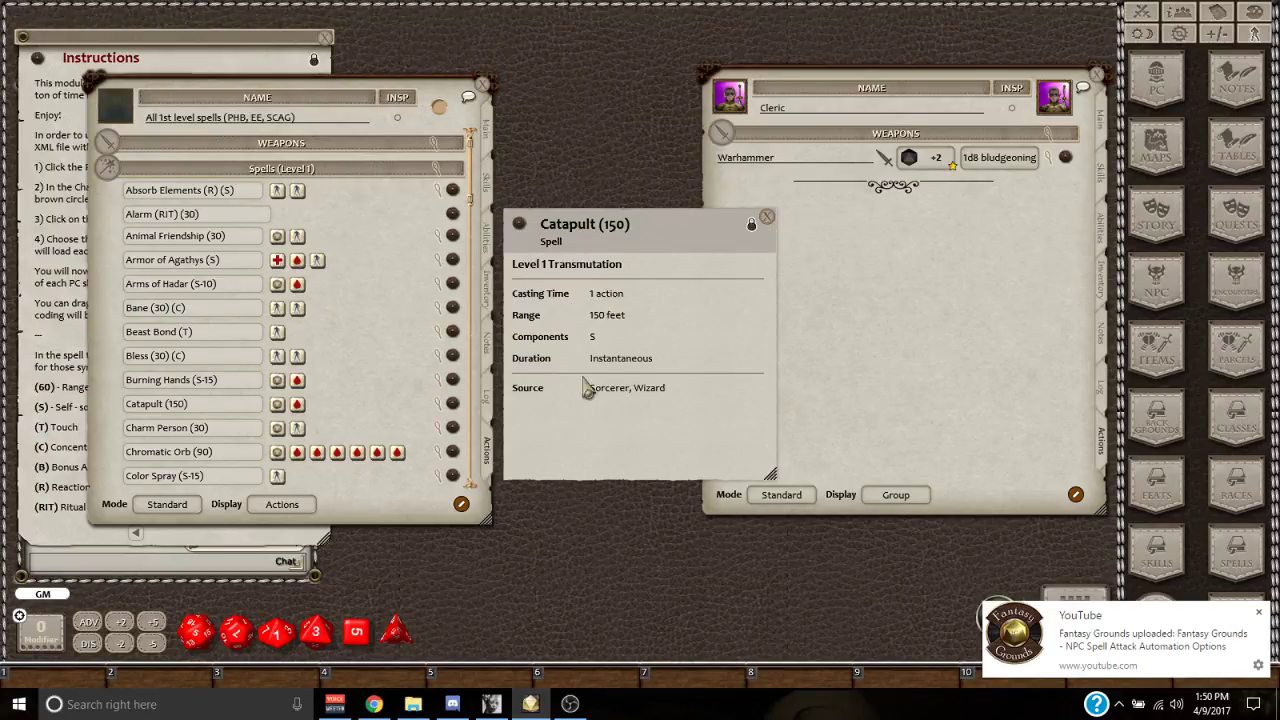
pyautogui.click(767, 218)
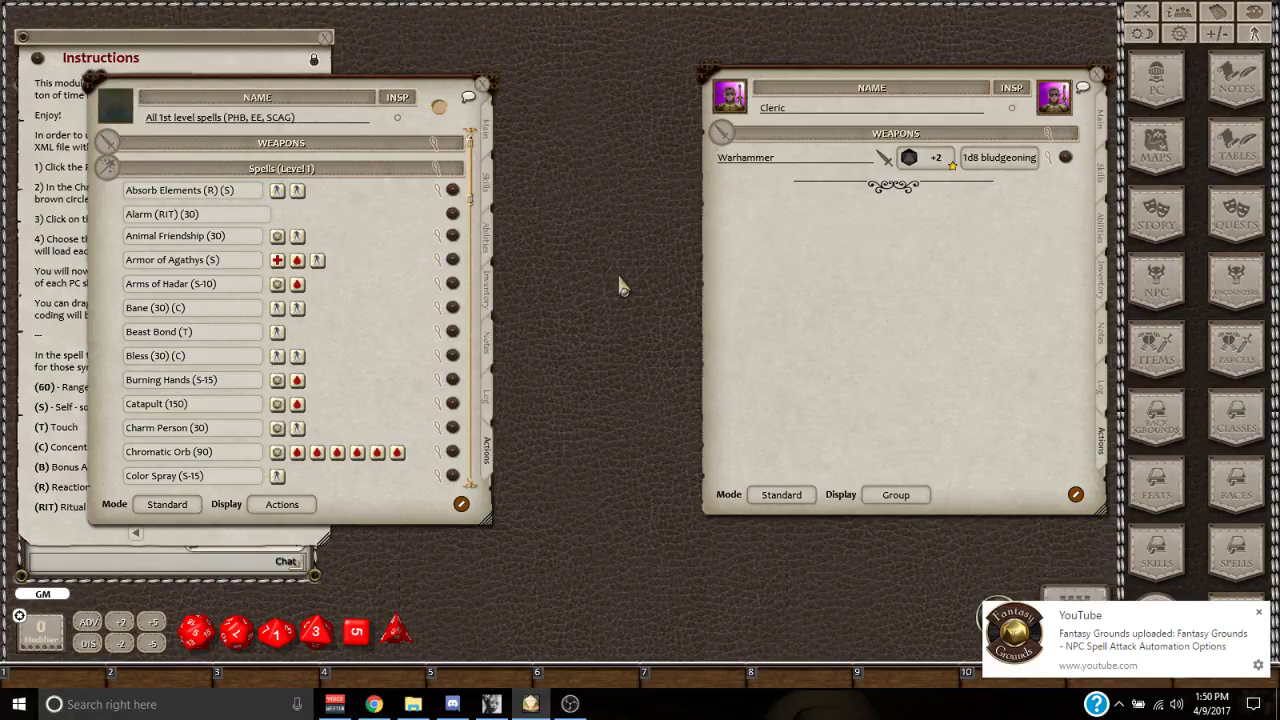
pyautogui.click(452, 284)
pyautogui.click(452, 213)
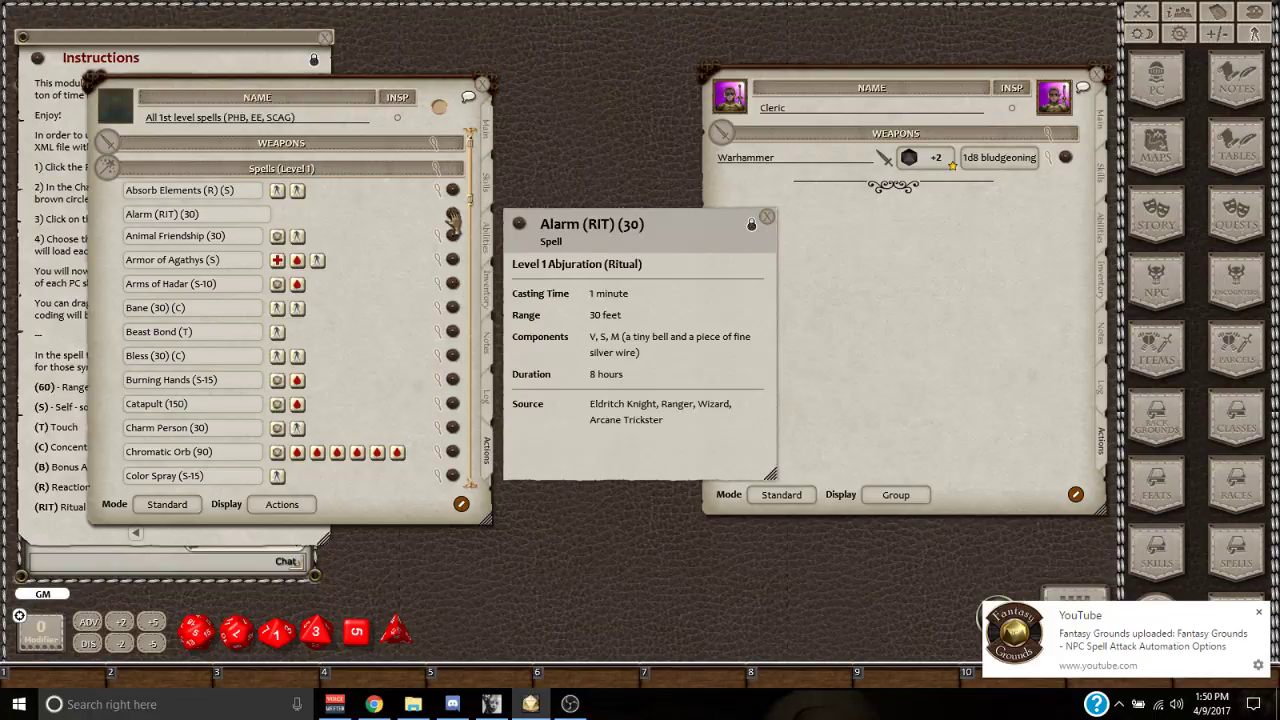
pyautogui.click(766, 217)
pyautogui.click(765, 217)
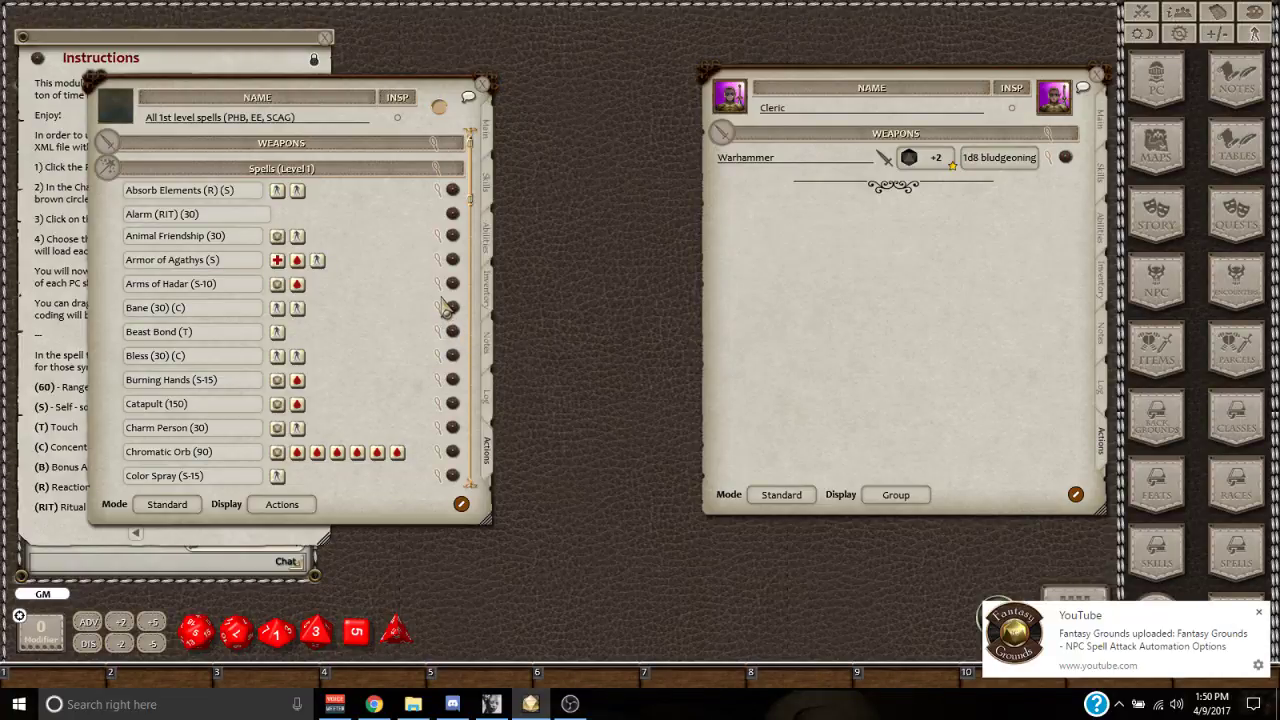
pyautogui.click(1258, 613)
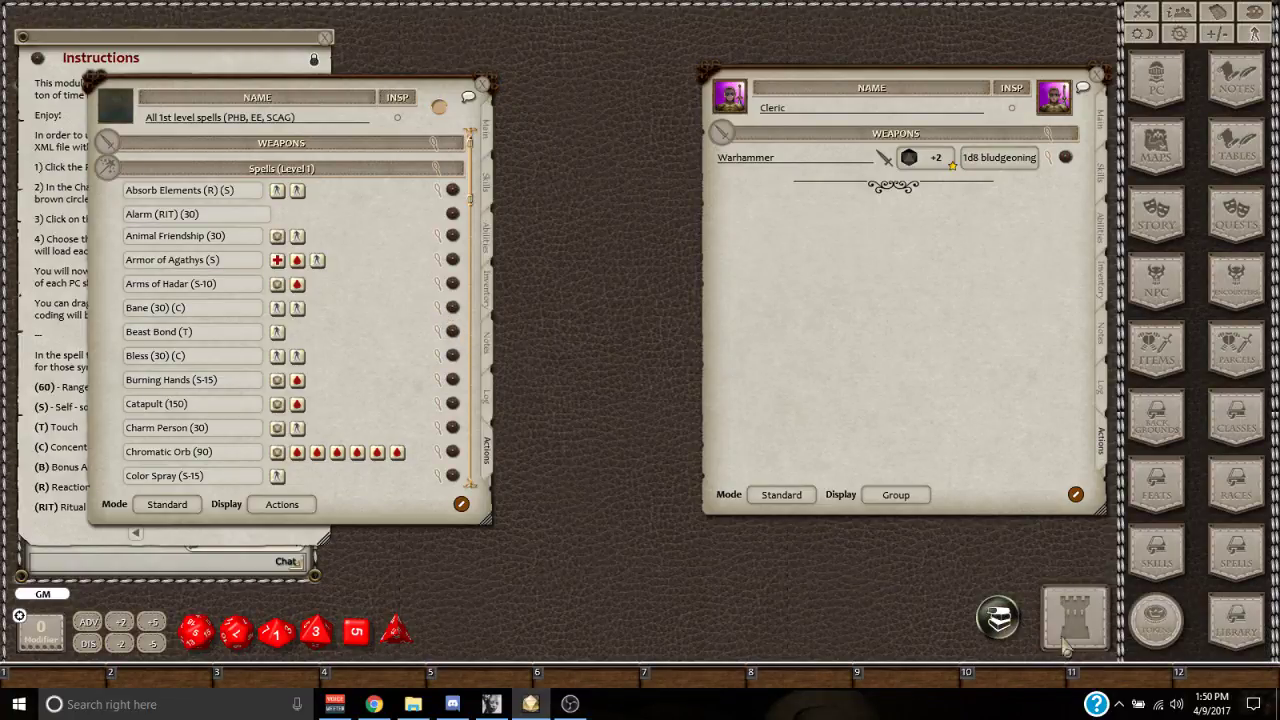
# Add the standard Searing Smite spell to the Cleric's actions from its spell description, then close the description.
pyautogui.click(997, 622)
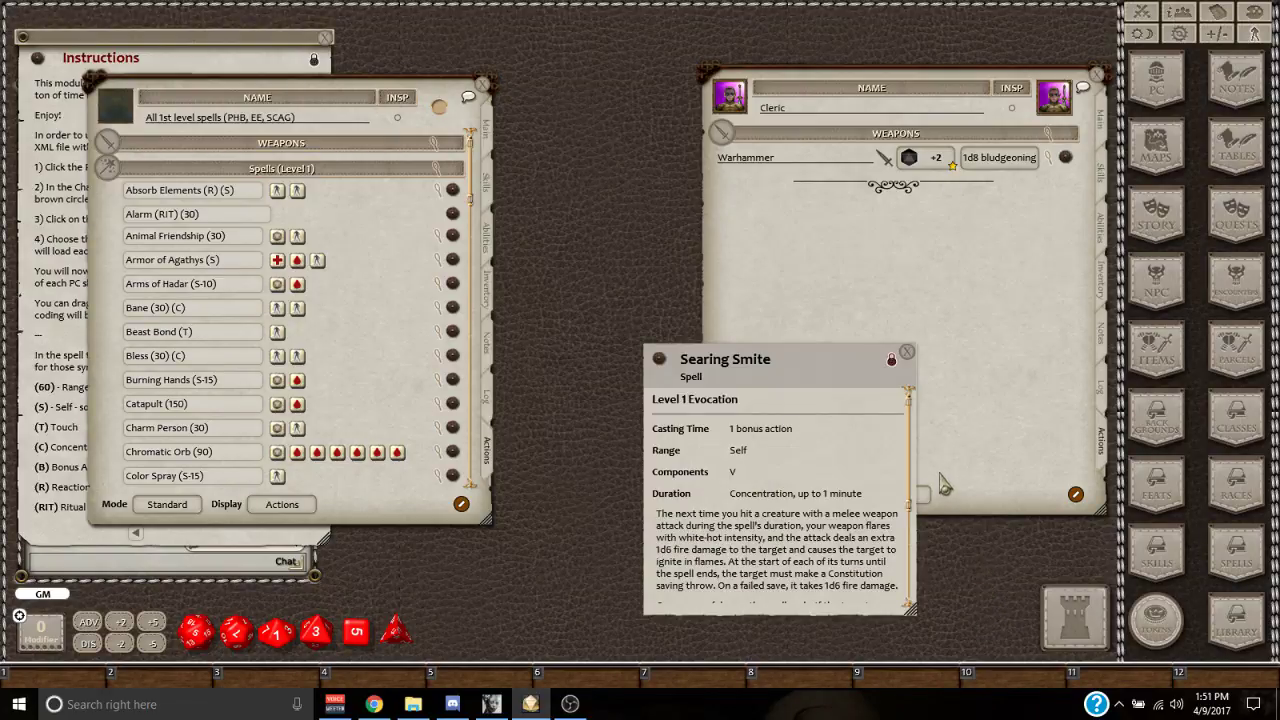
pyautogui.moveTo(783, 362); pyautogui.dragTo(847, 360)
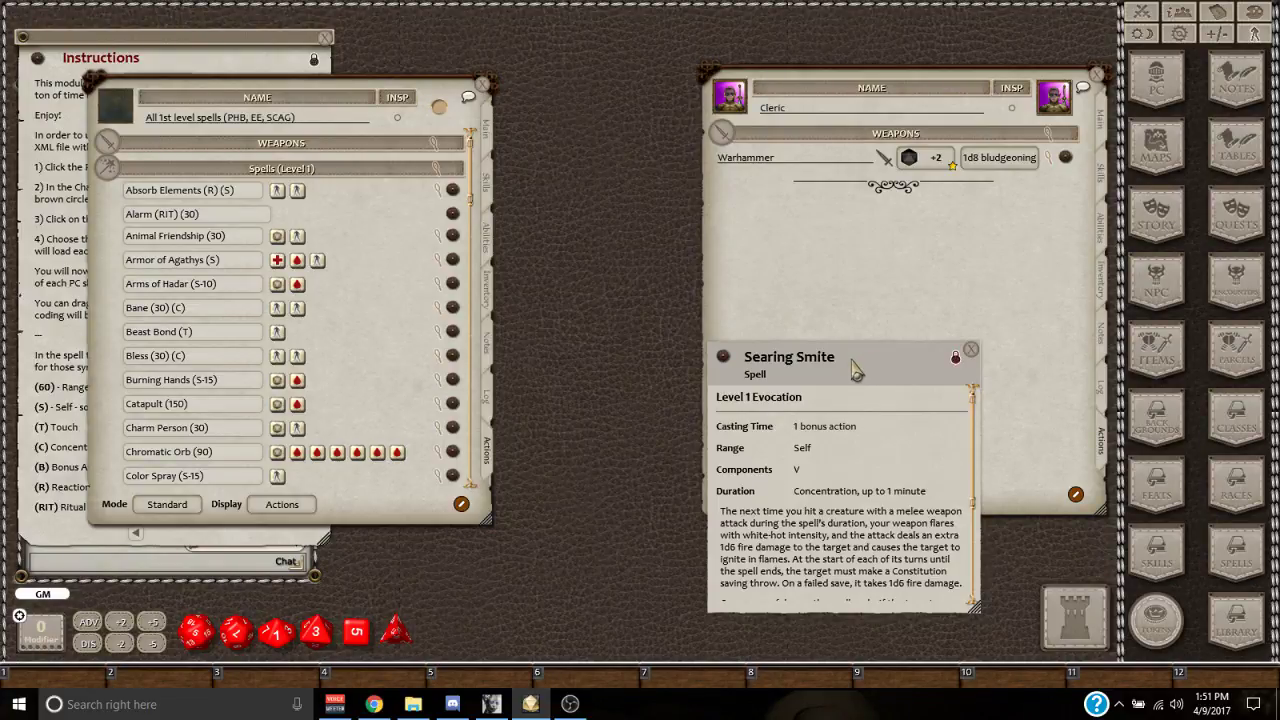
pyautogui.moveTo(857, 370); pyautogui.dragTo(861, 387)
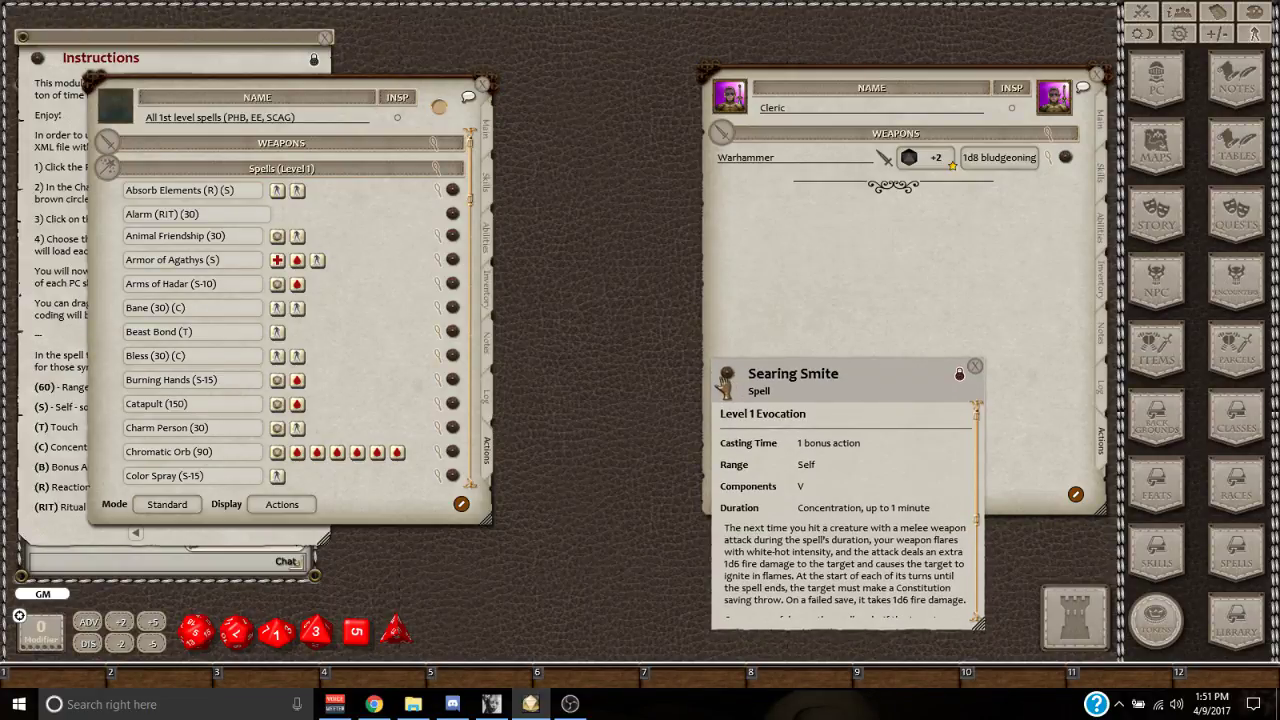
pyautogui.moveTo(727, 380); pyautogui.dragTo(926, 306)
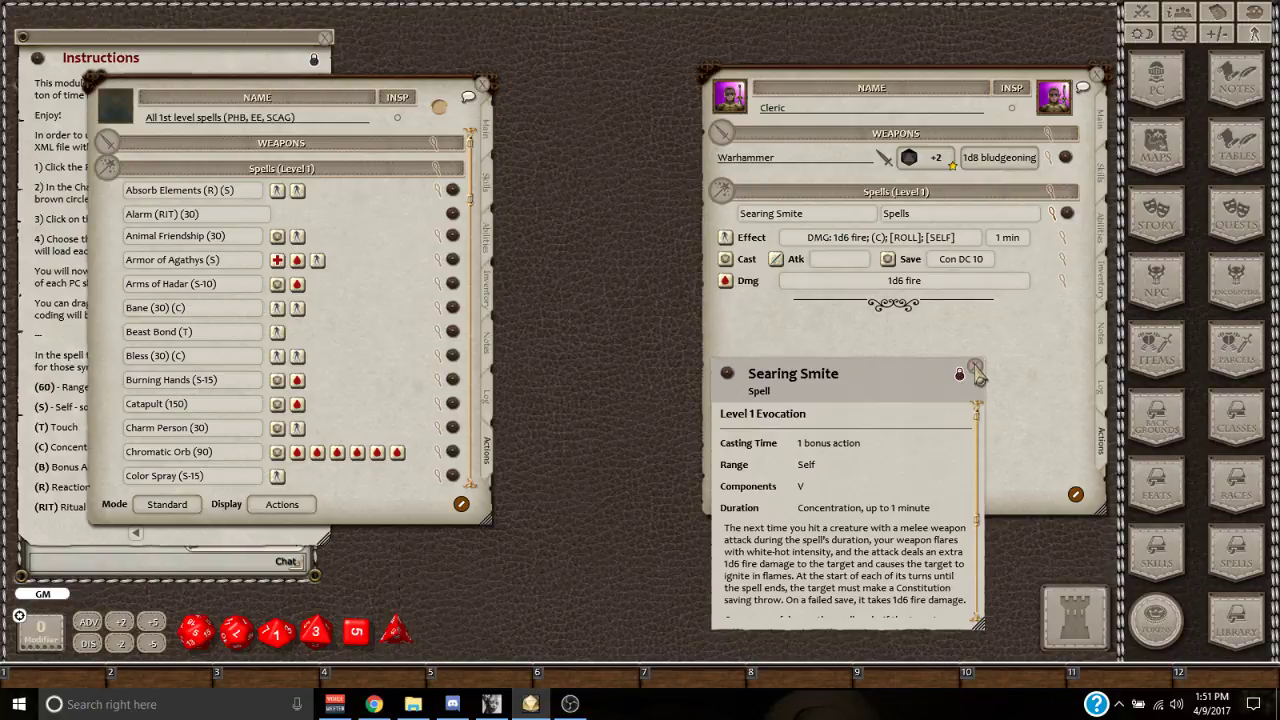
pyautogui.click(976, 369)
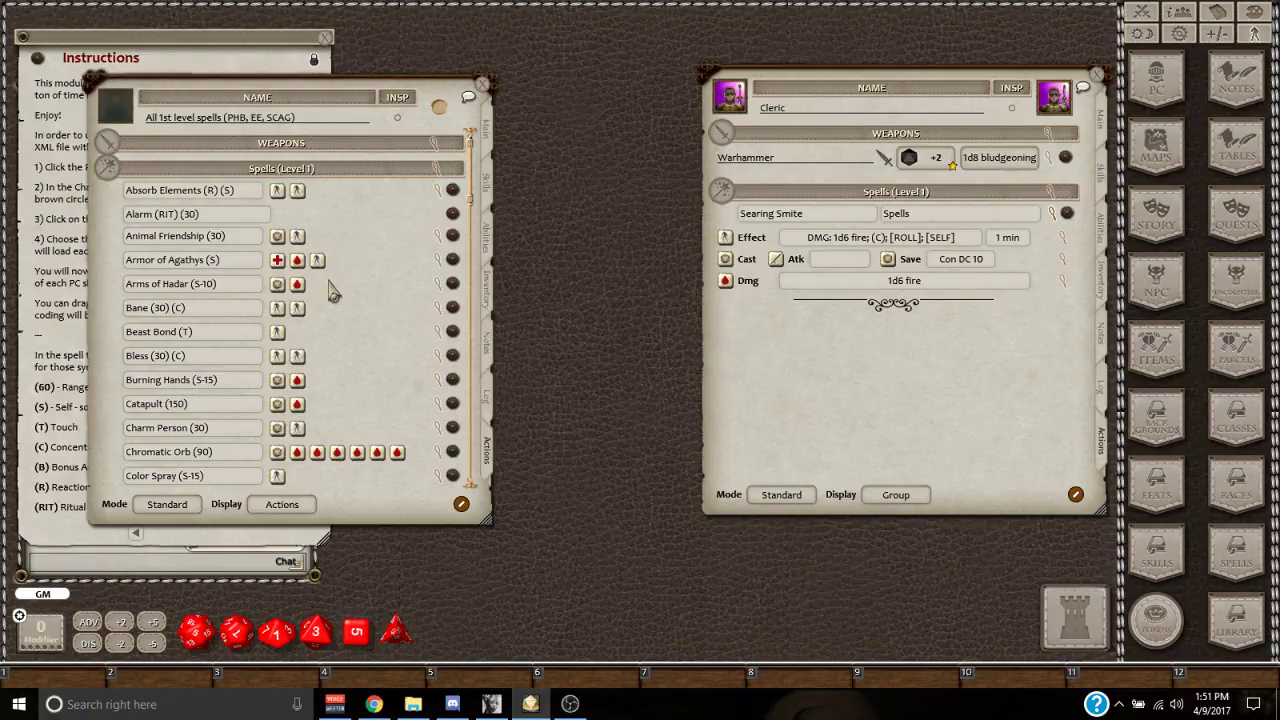
# Copy the precoded Searing Smite (B) (S) (C) from the All 1st level spells sheet into the Cleric's actions.
pyautogui.scroll(-12, 243, 305)
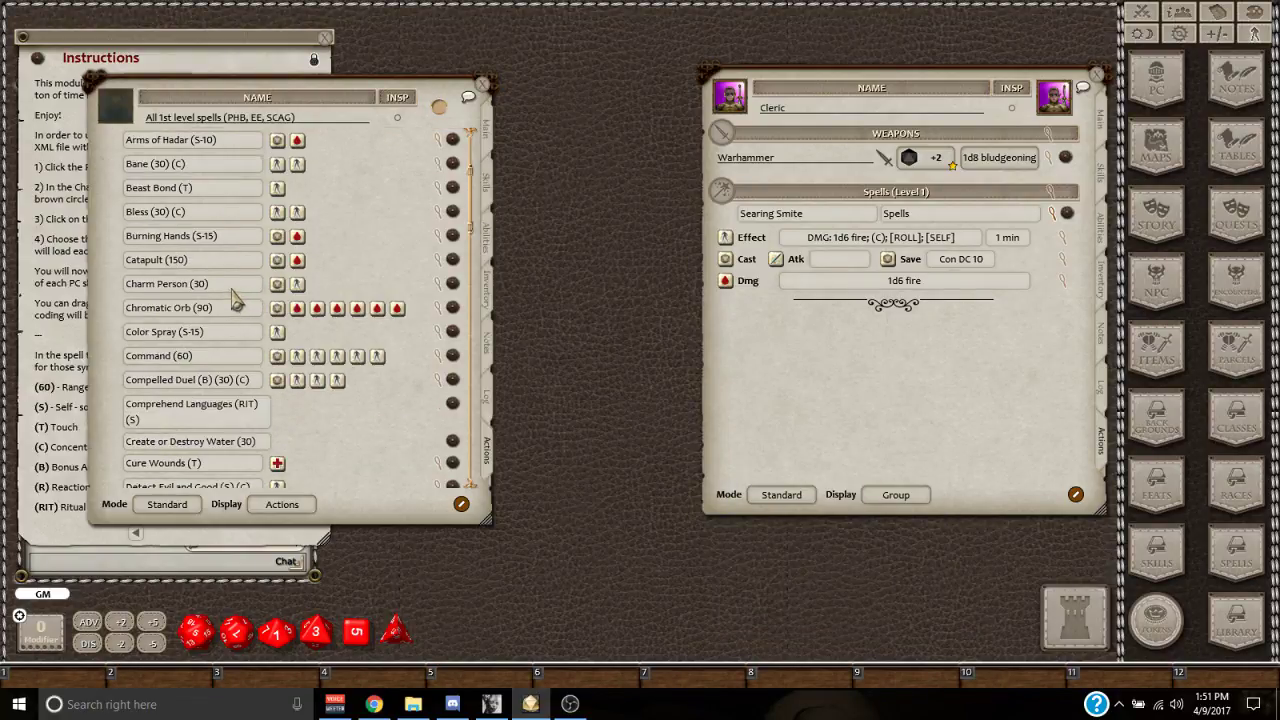
pyautogui.scroll(-7, 230, 288)
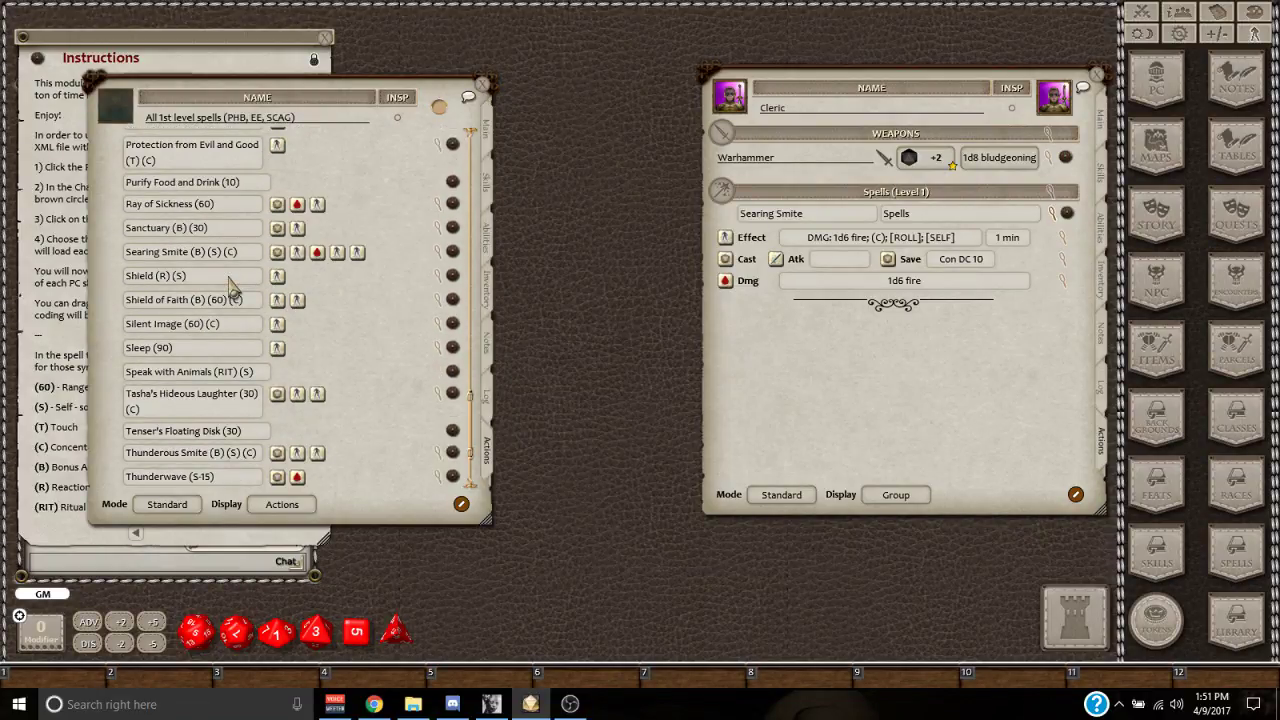
pyautogui.moveTo(452, 252); pyautogui.dragTo(962, 432)
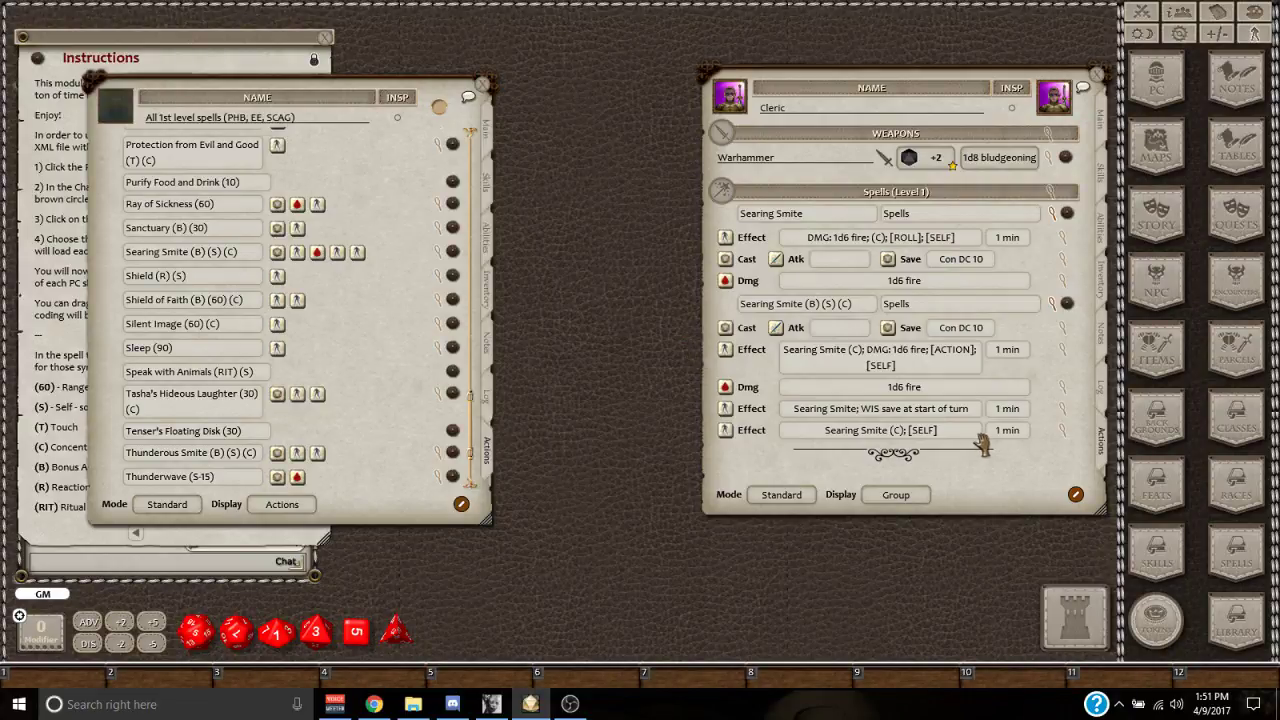
# View the descriptions of the Cleric's standard Searing Smite and precoded Searing Smite (B) (S) (C) for comparison, closing each one.
pyautogui.click(1067, 215)
pyautogui.scroll(-2, 580, 458)
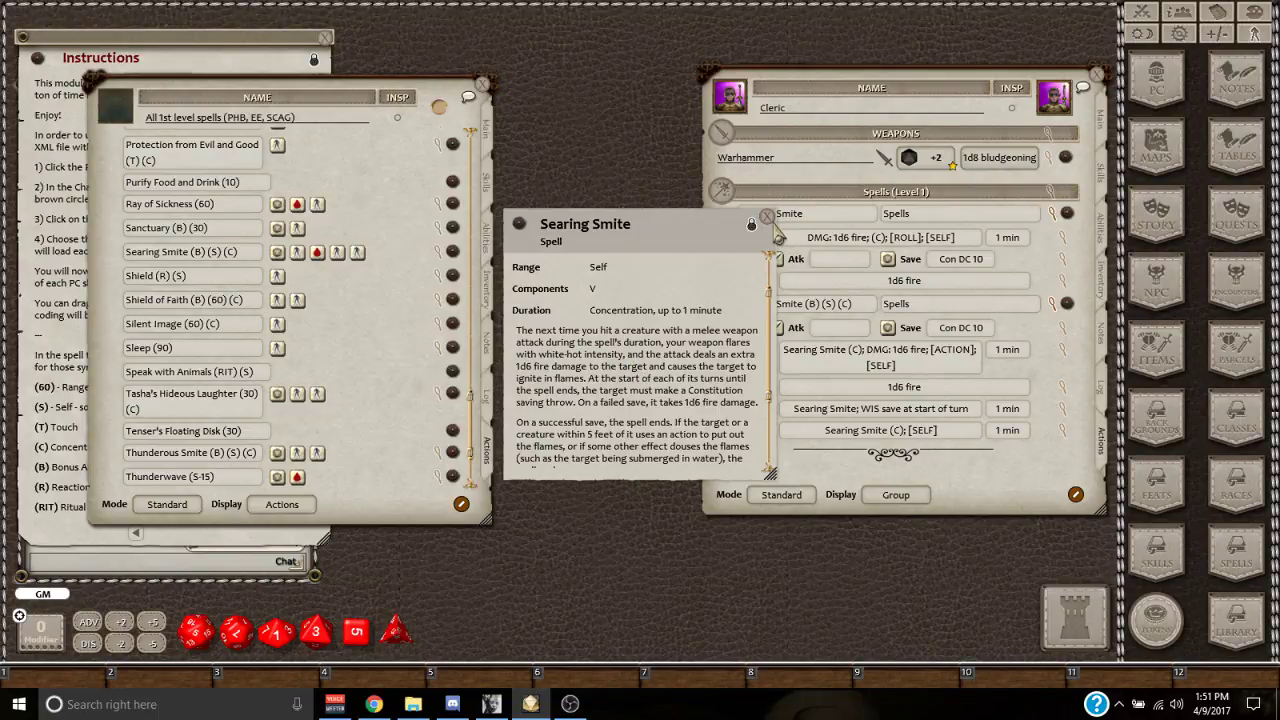
pyautogui.click(766, 217)
pyautogui.click(1058, 304)
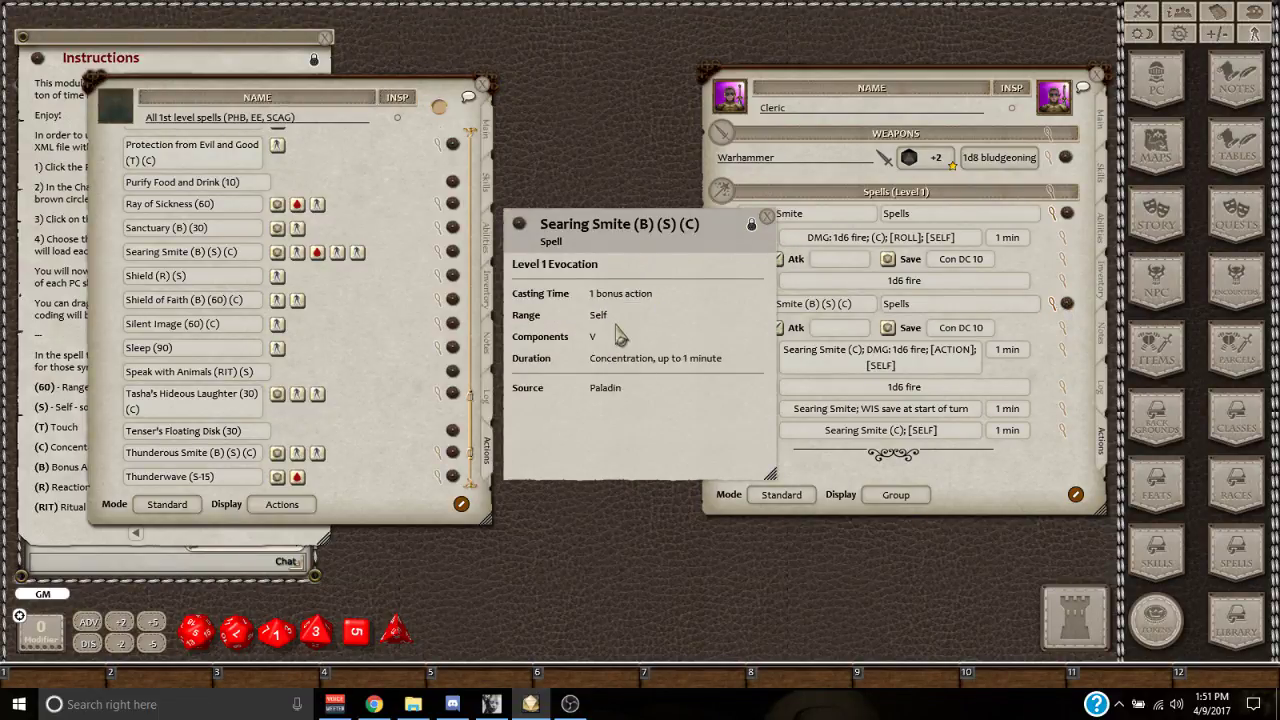
pyautogui.moveTo(655, 232); pyautogui.dragTo(628, 252)
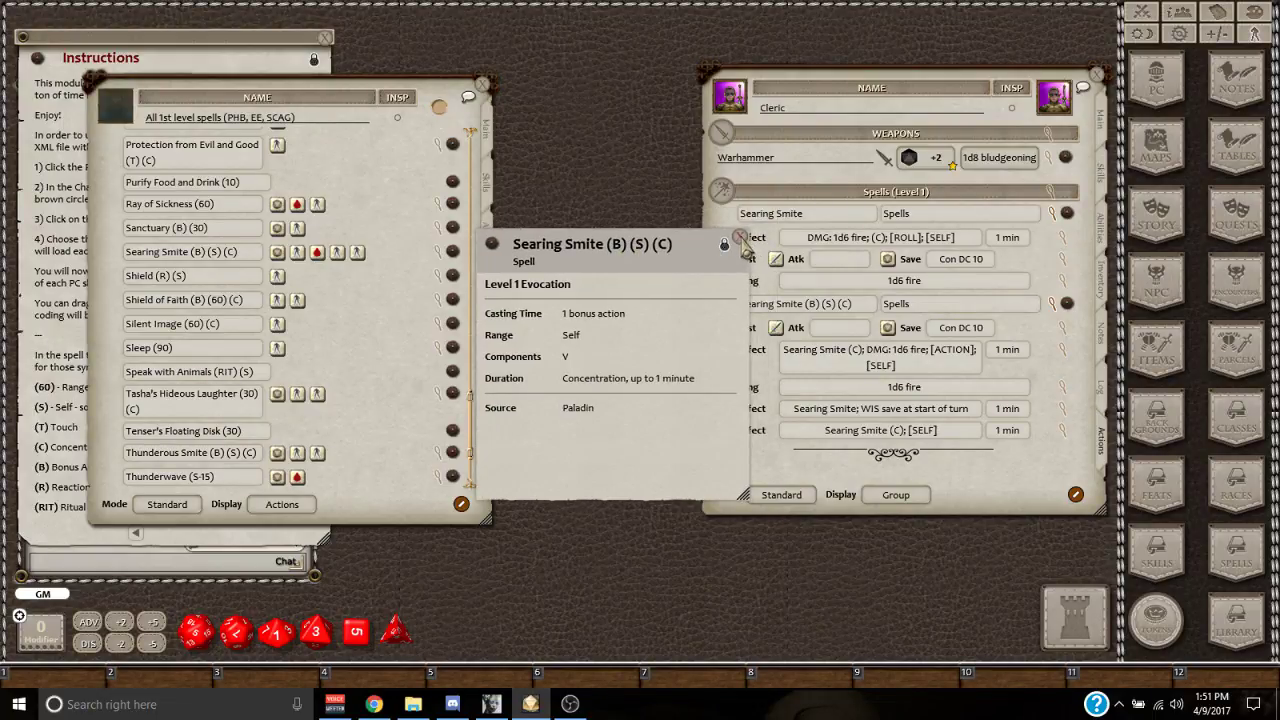
pyautogui.click(738, 238)
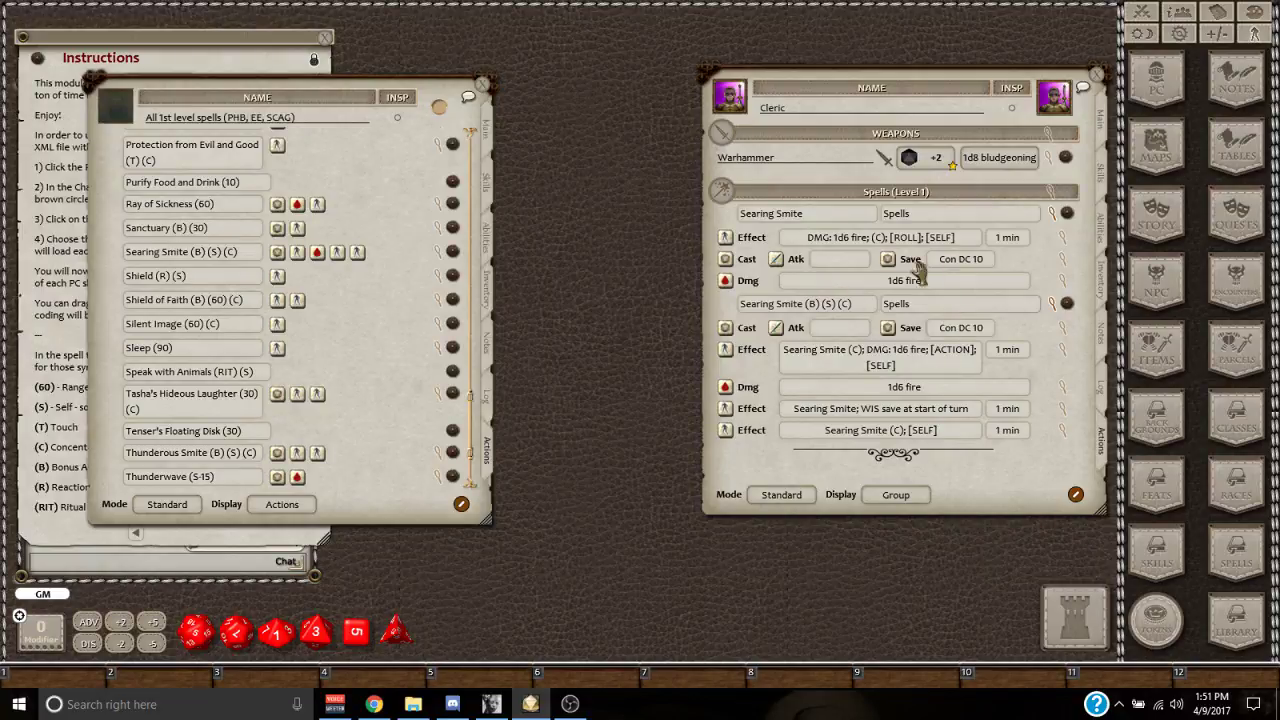
# Copy the standard Searing Smite's full description text into the unlocked Searing Smite (B) (S) (C) entry and close both descriptions.
pyautogui.click(1066, 216)
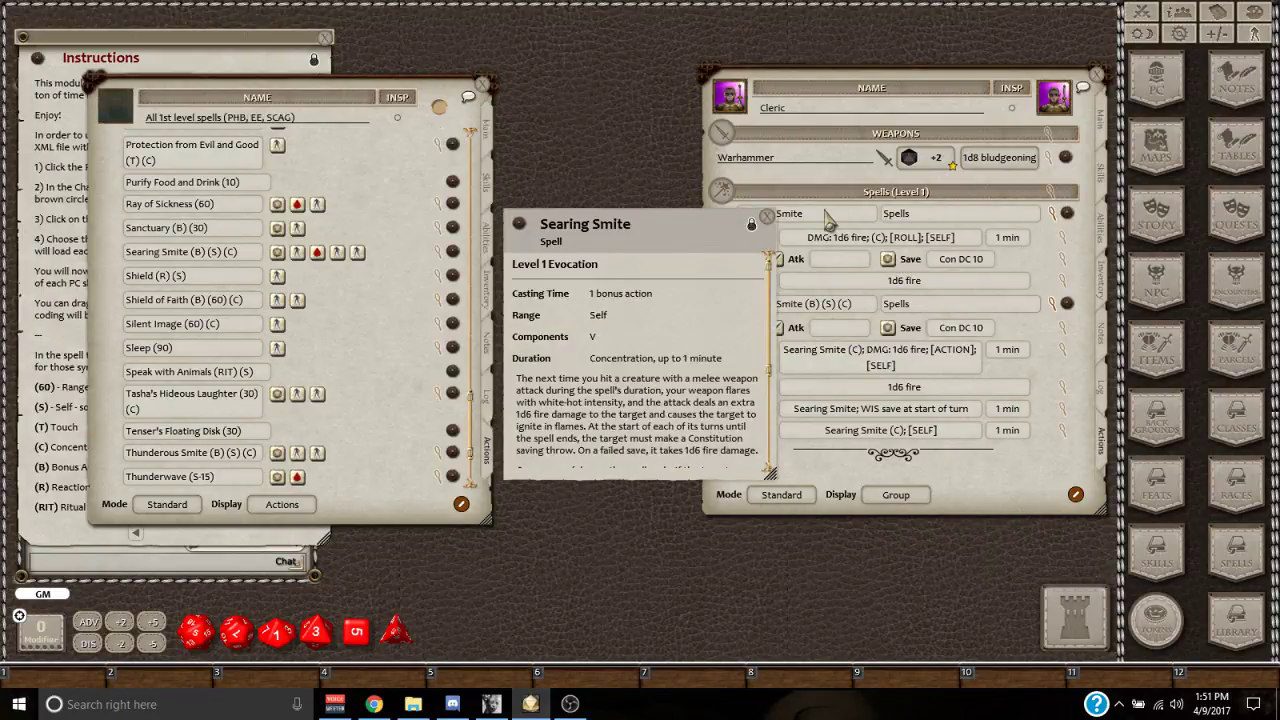
pyautogui.scroll(-3, 600, 420)
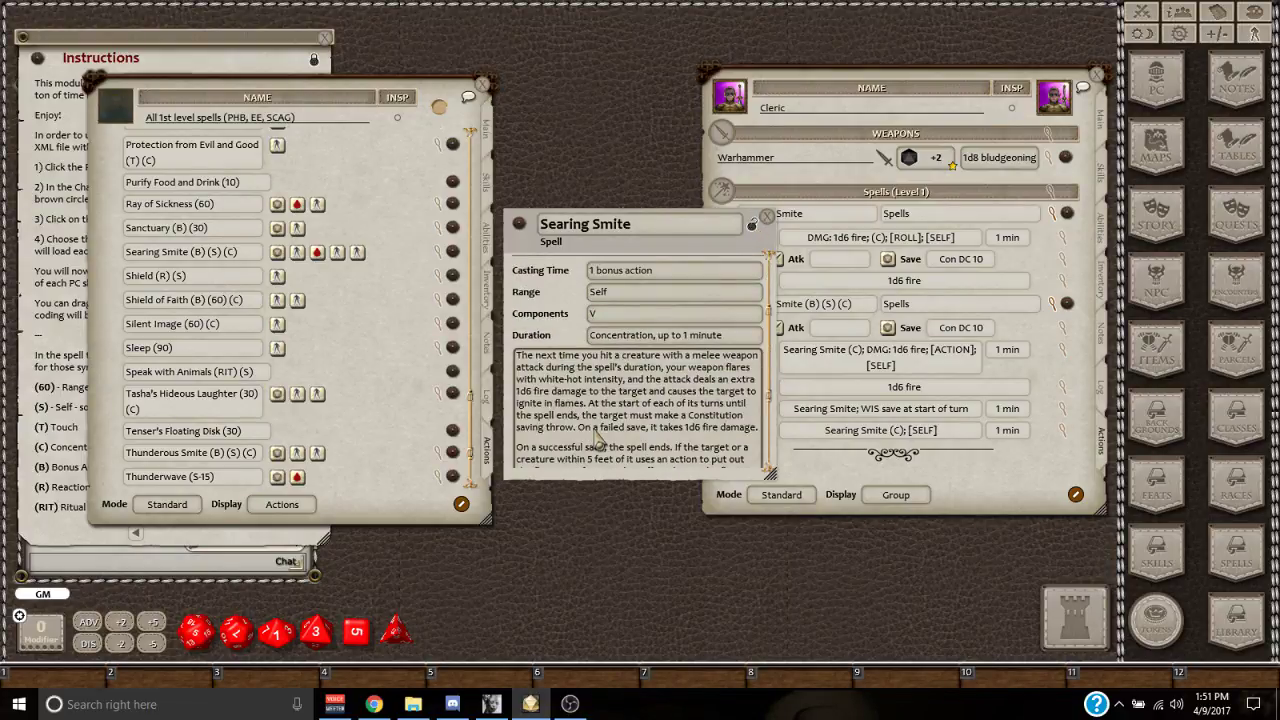
pyautogui.scroll(-3, 600, 425)
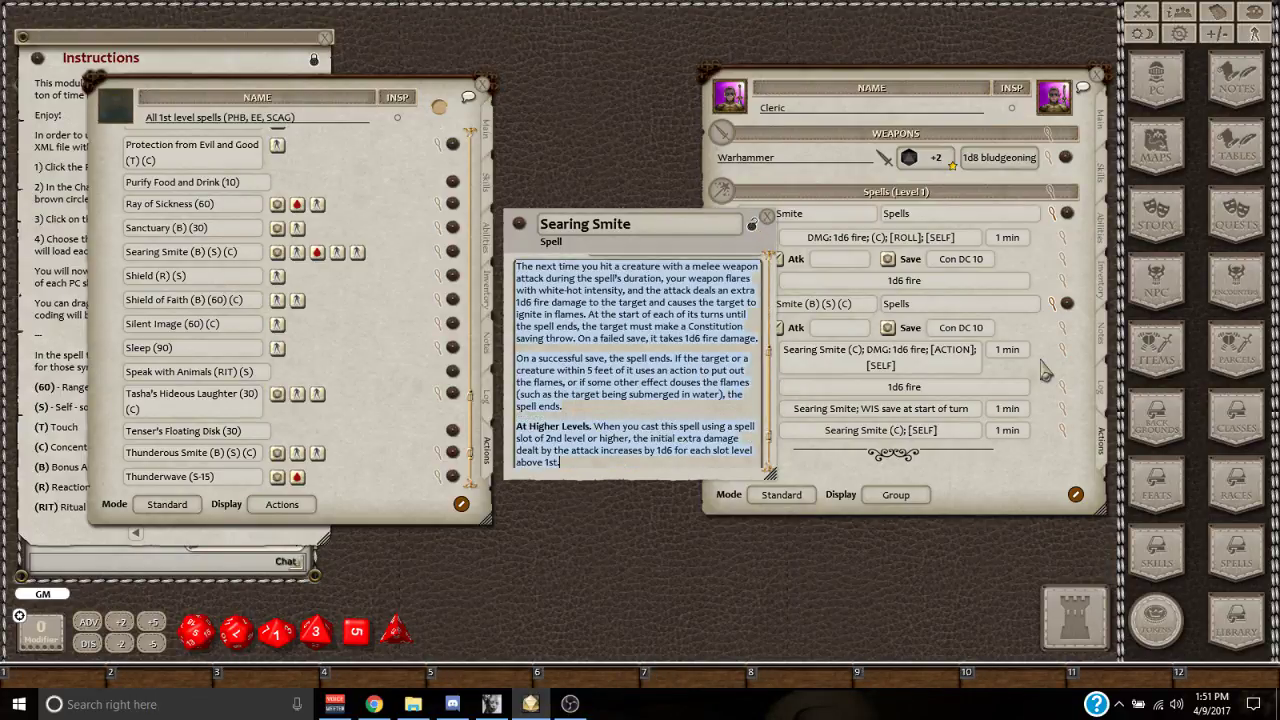
pyautogui.click(1066, 303)
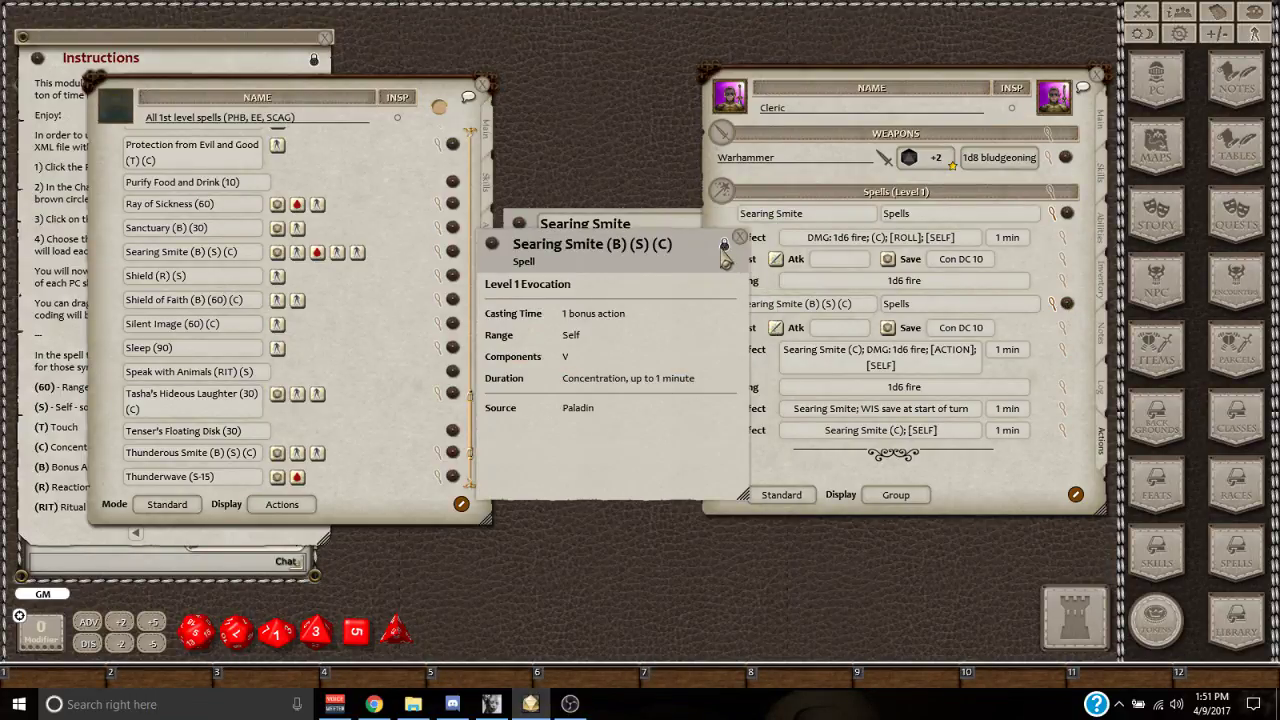
pyautogui.click(724, 246)
pyautogui.scroll(-5, 581, 485)
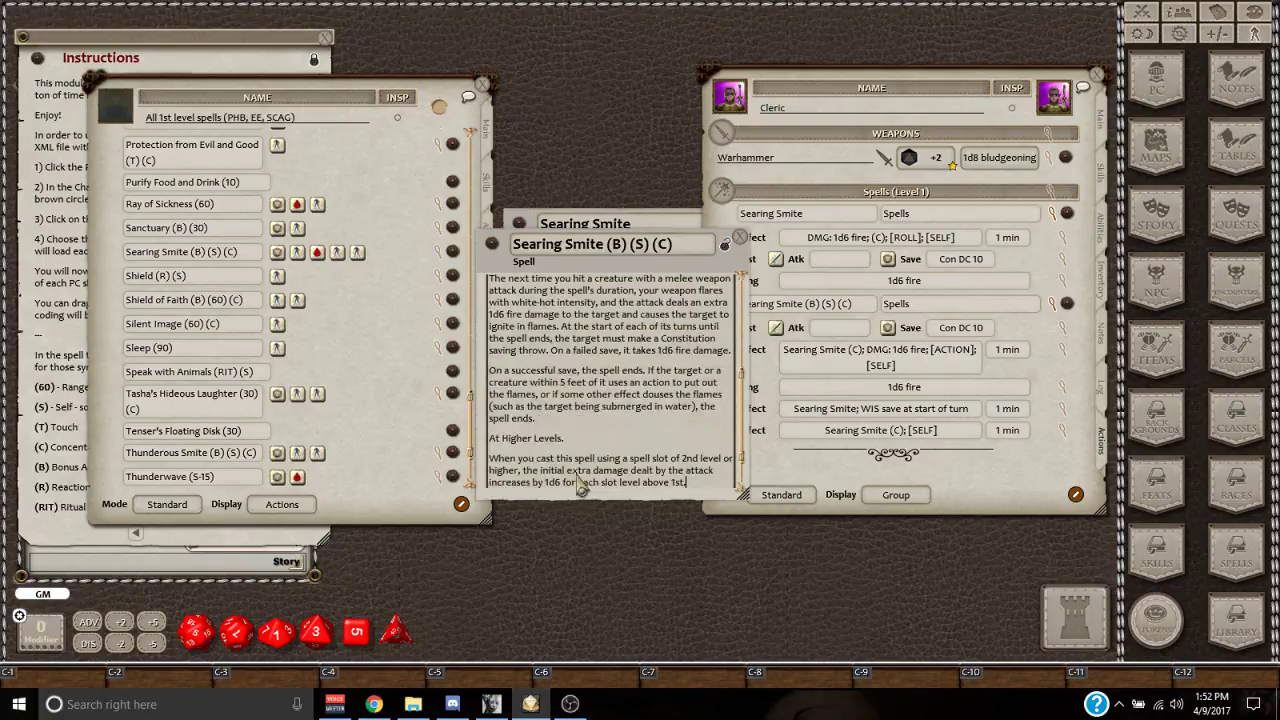
pyautogui.click(739, 237)
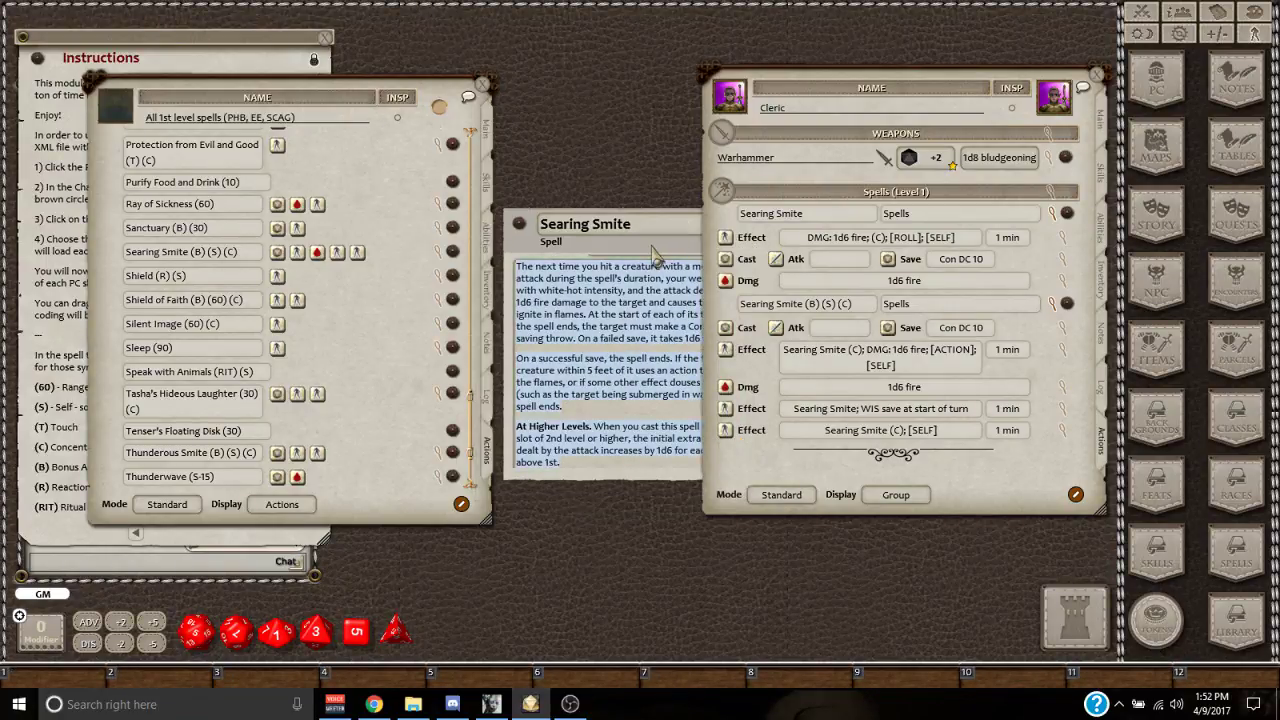
pyautogui.click(764, 224)
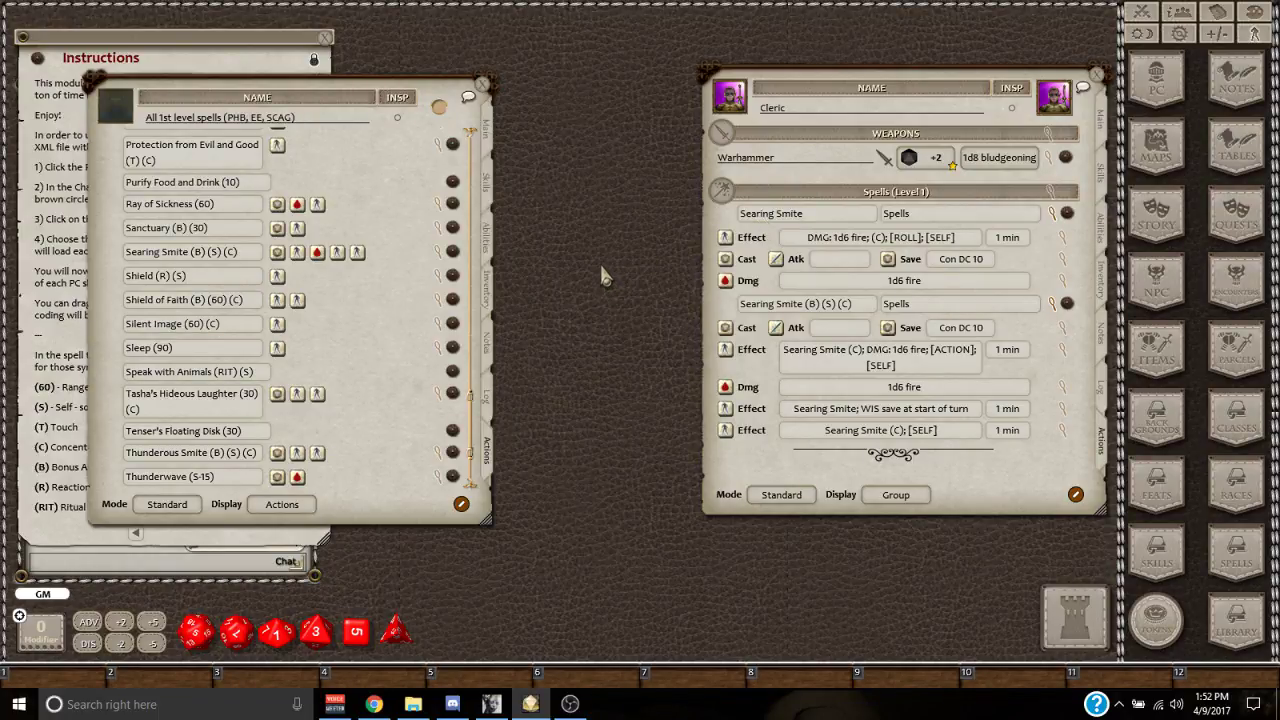
# Delete the standard Searing Smite from the Cleric's actions and collapse the details of Searing Smite (B) (S) (C).
pyautogui.rightClick(925, 214)
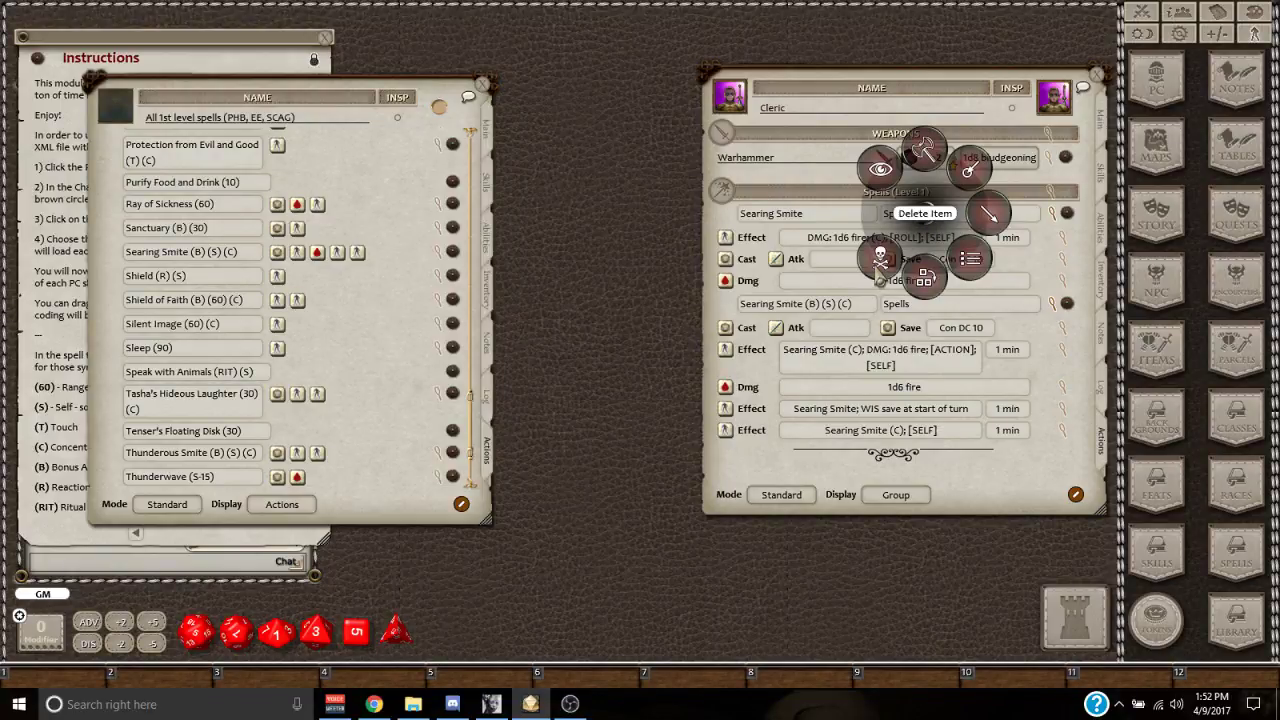
pyautogui.click(879, 258)
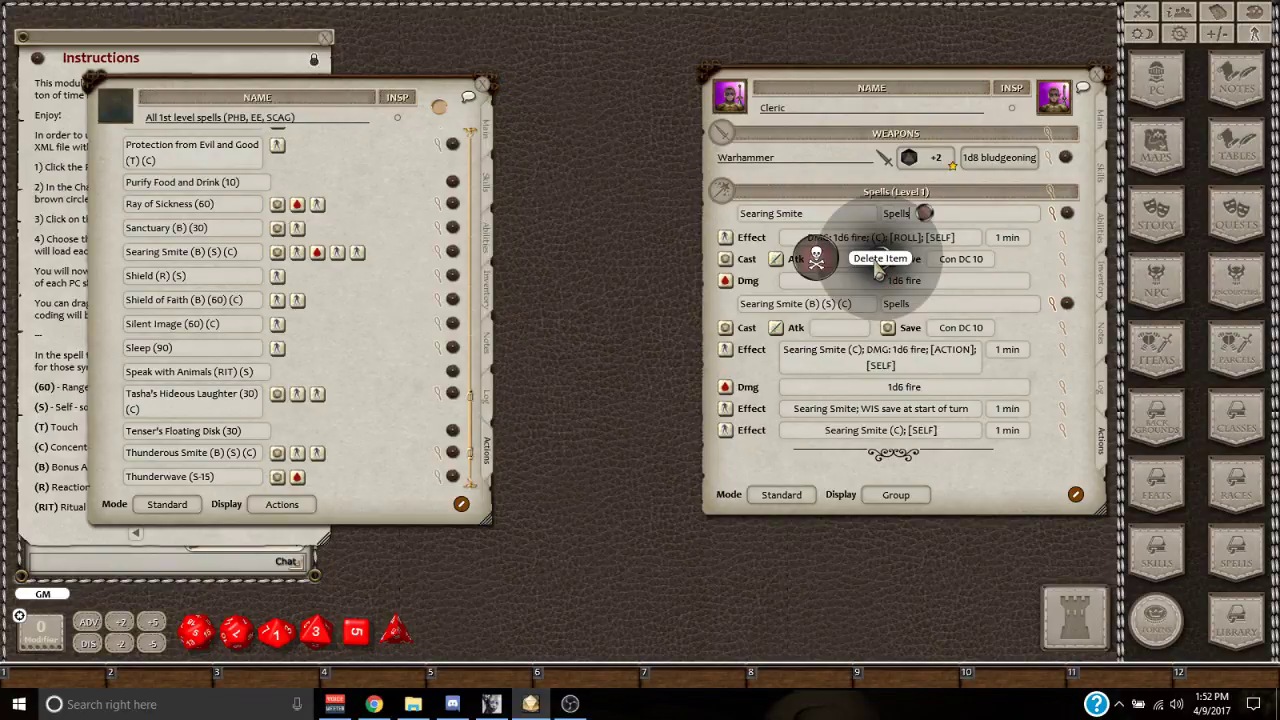
pyautogui.click(815, 262)
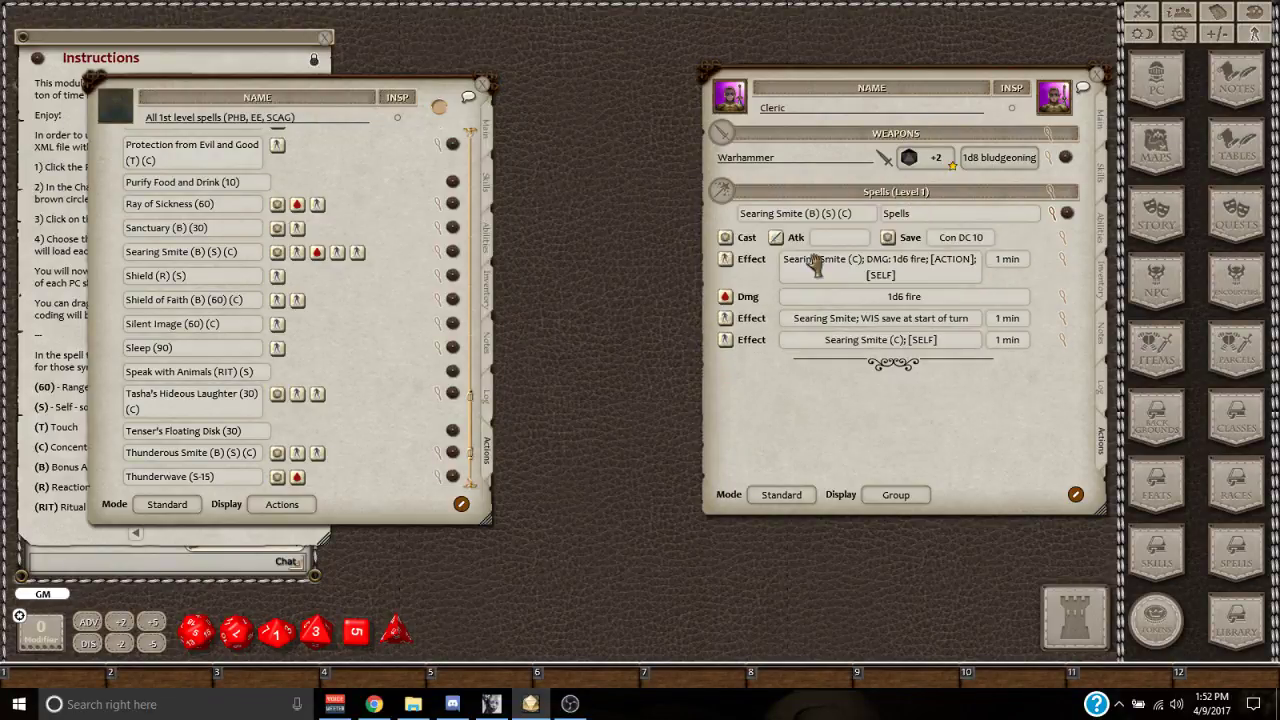
pyautogui.click(1051, 214)
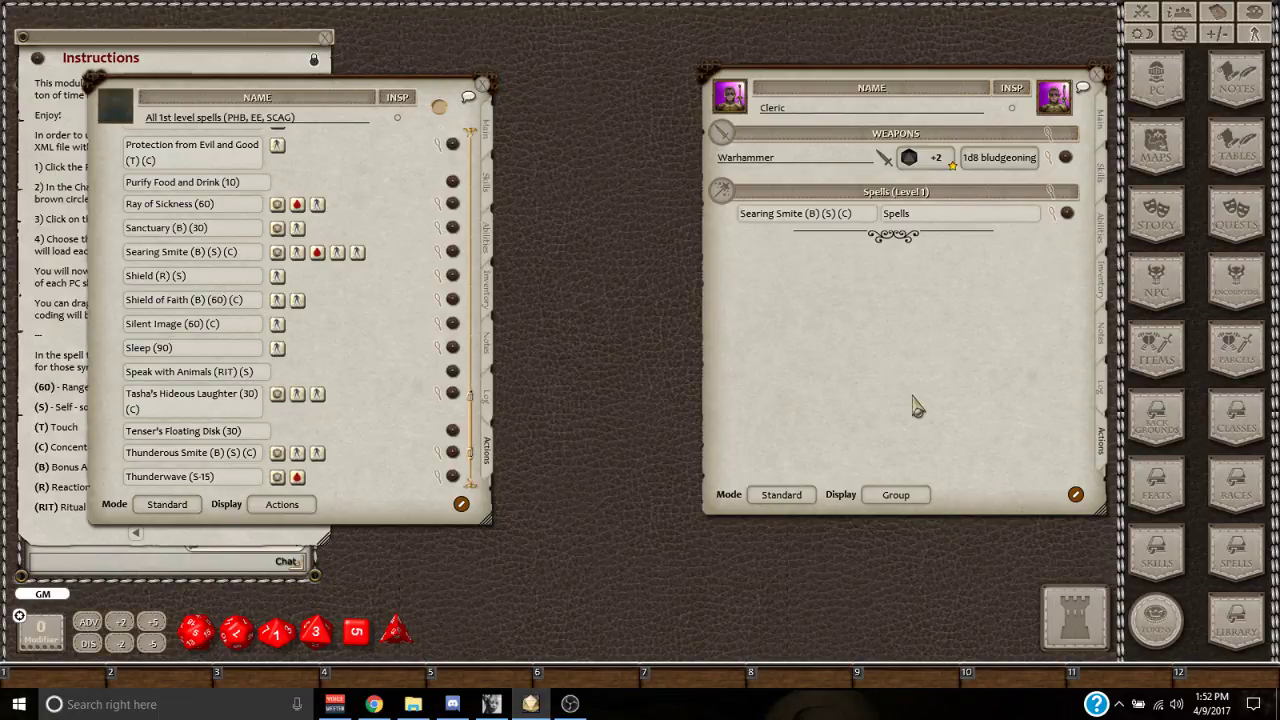
# Close the All 1st level spells sheet, then read through the module's Instructions and close them.
pyautogui.click(484, 84)
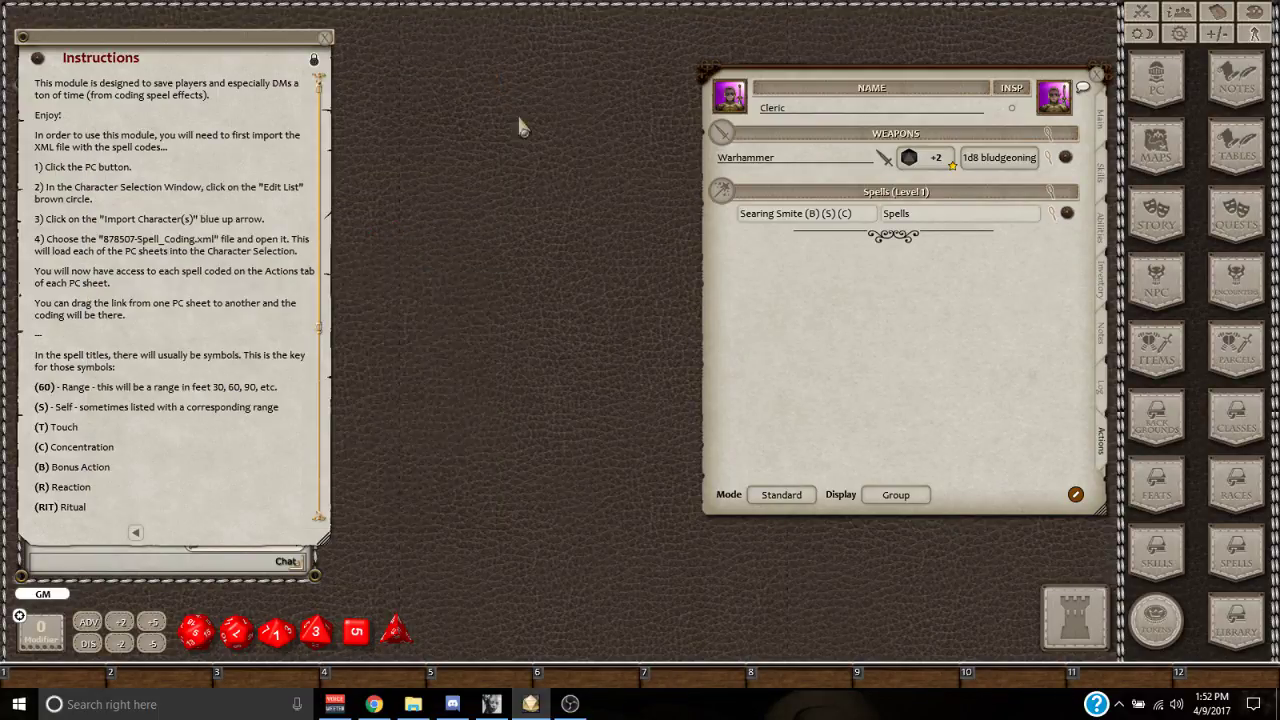
pyautogui.scroll(-3, 212, 190)
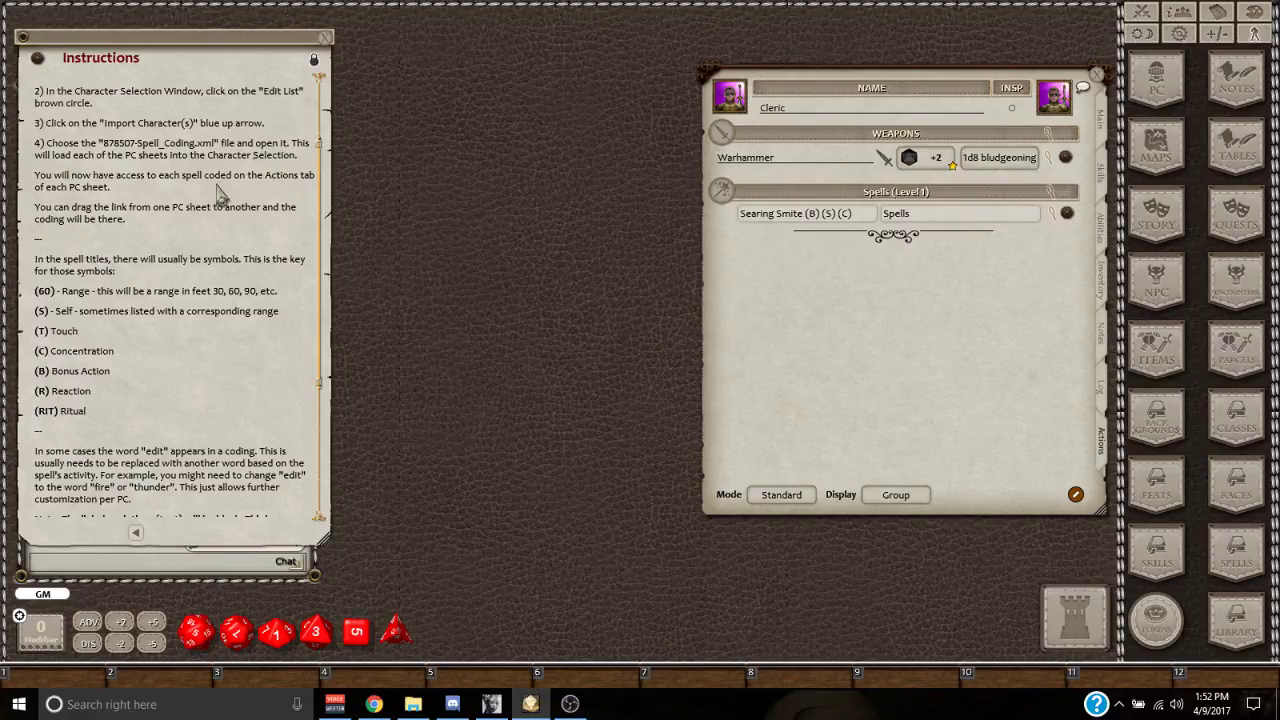
pyautogui.scroll(-2, 205, 212)
pyautogui.scroll(-2, 198, 220)
pyautogui.scroll(3, 192, 330)
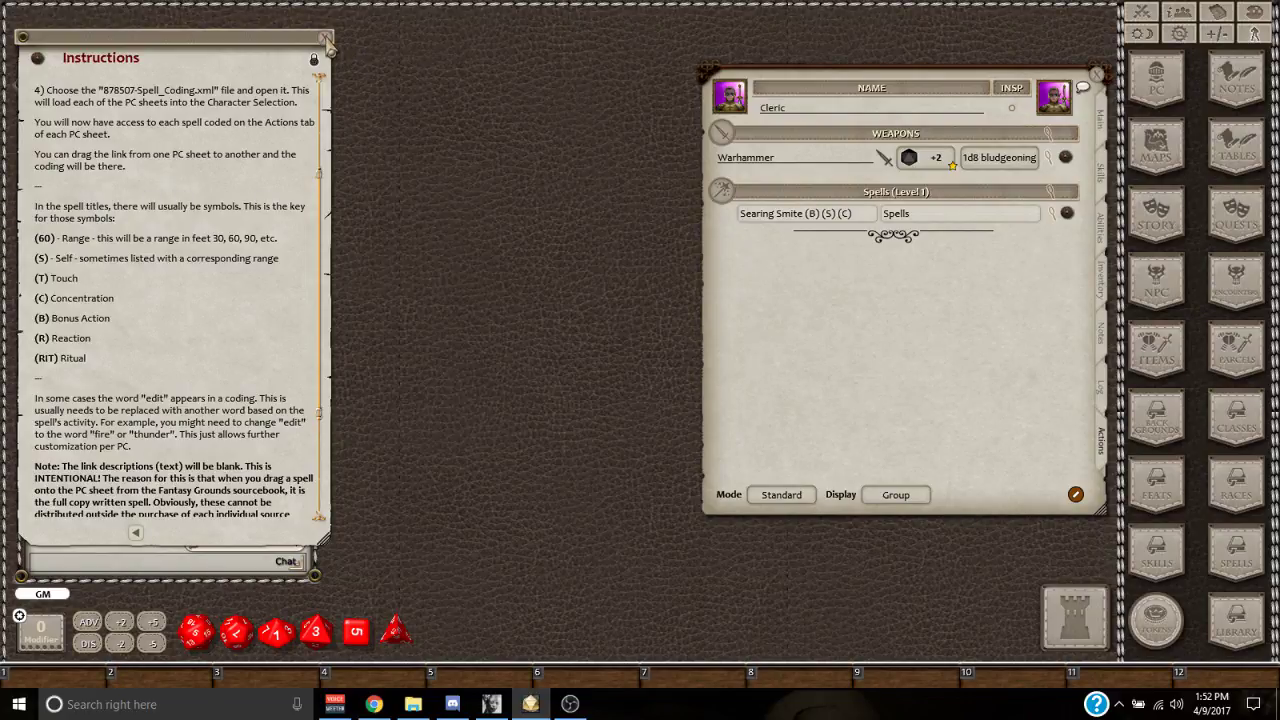
pyautogui.click(325, 37)
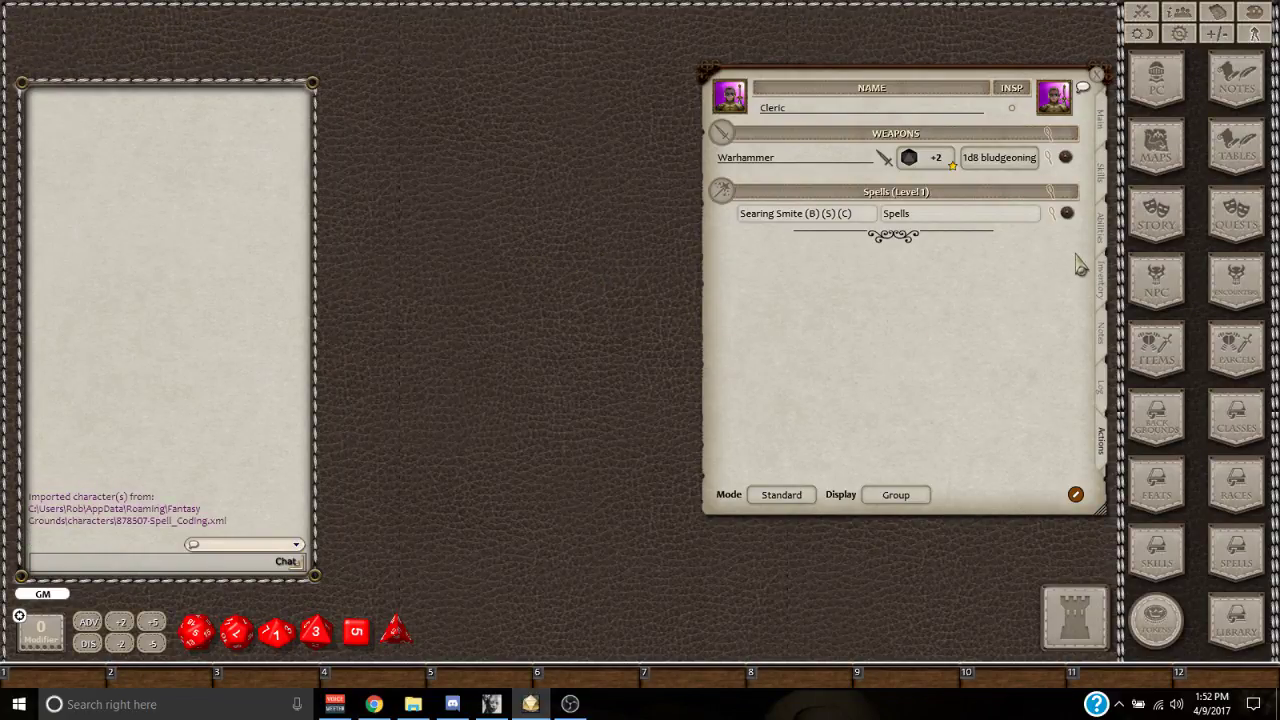
# With the Combat Tracker open, apply Searing Smite's concentration effect and its 1d6 fire damage effect to the Cleric.
pyautogui.click(1051, 214)
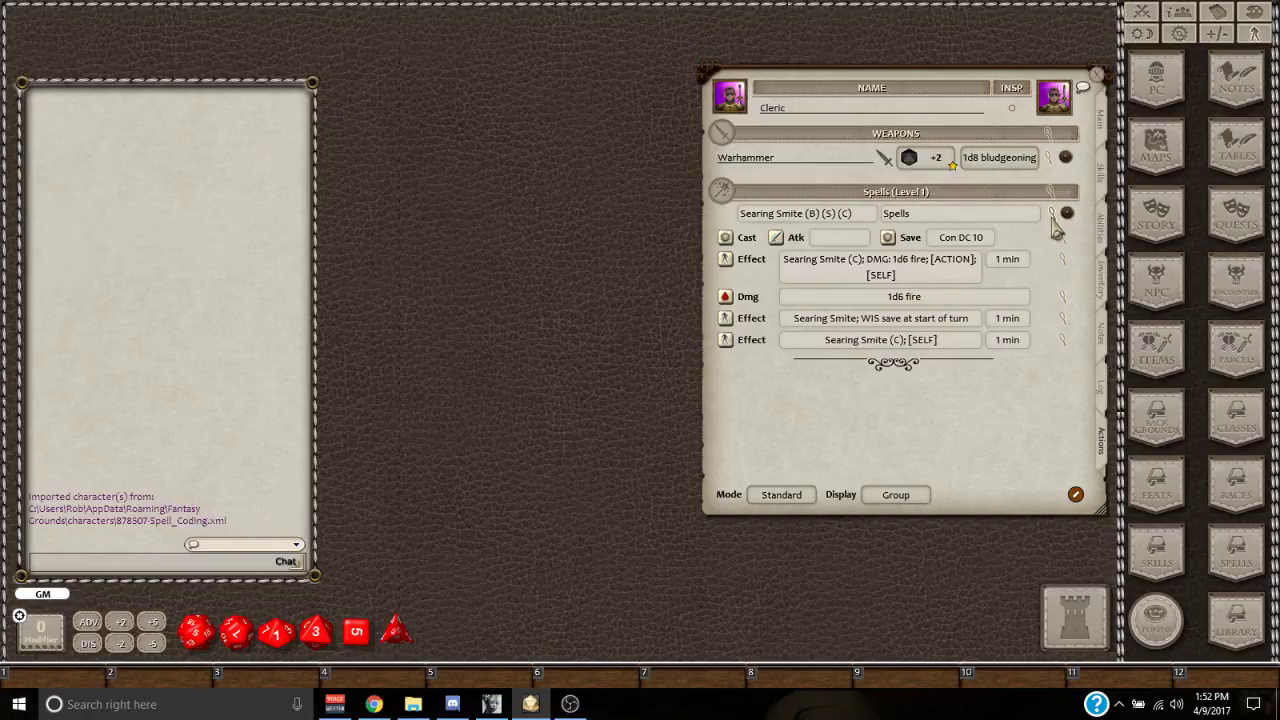
pyautogui.click(1141, 12)
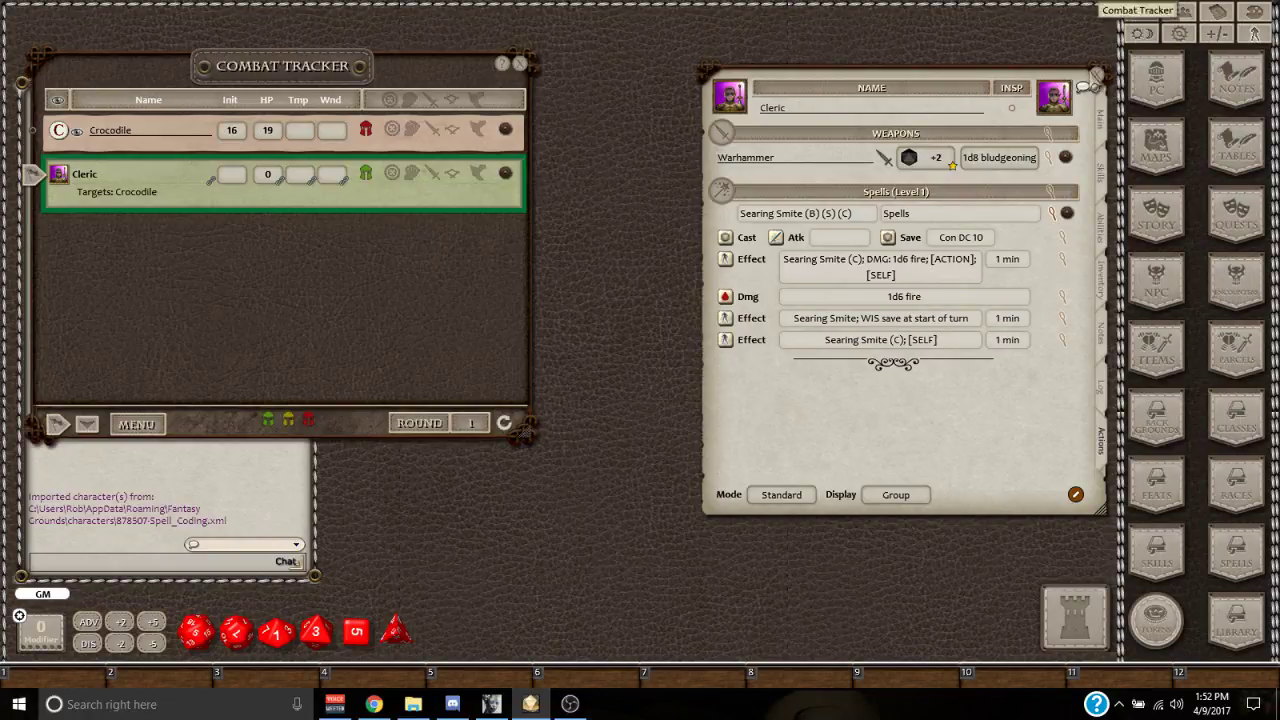
pyautogui.click(726, 342)
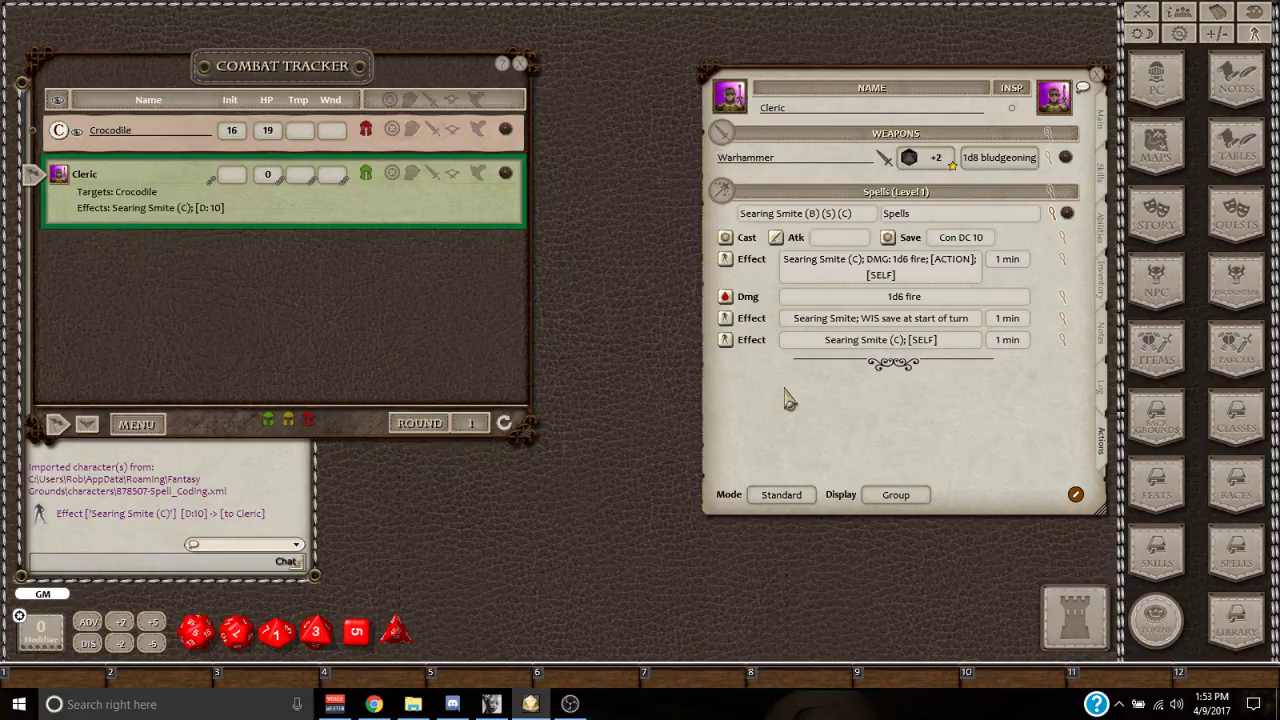
pyautogui.click(725, 260)
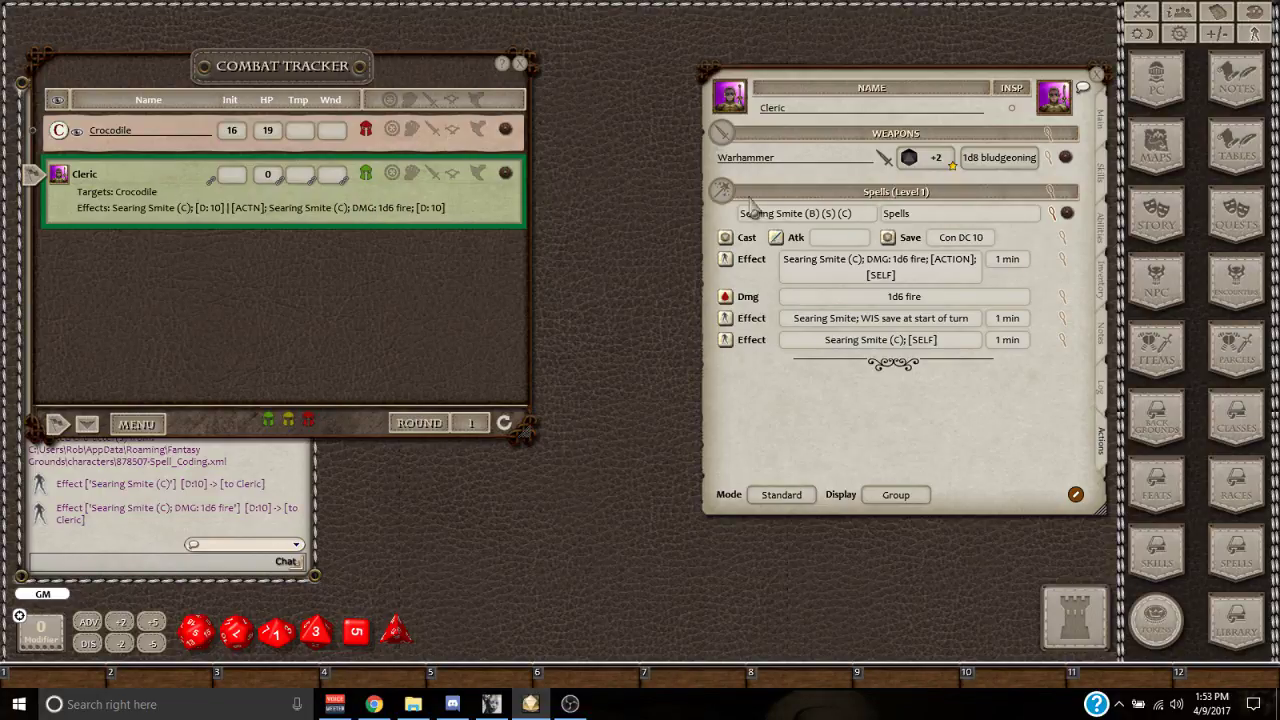
# Roll the Cleric's Warhammer attack against the Crocodile and advance the combat turns back to the Cleric in round 2.
pyautogui.moveTo(934, 160); pyautogui.dragTo(366, 140)
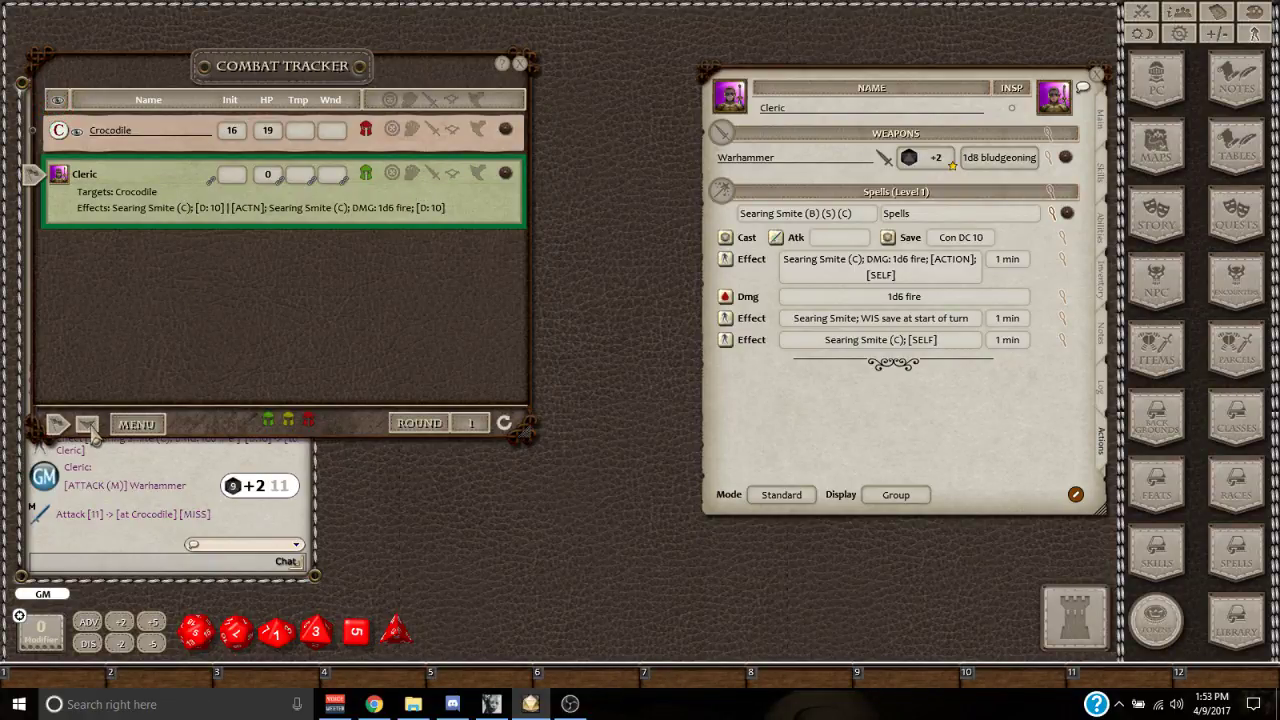
pyautogui.click(91, 430)
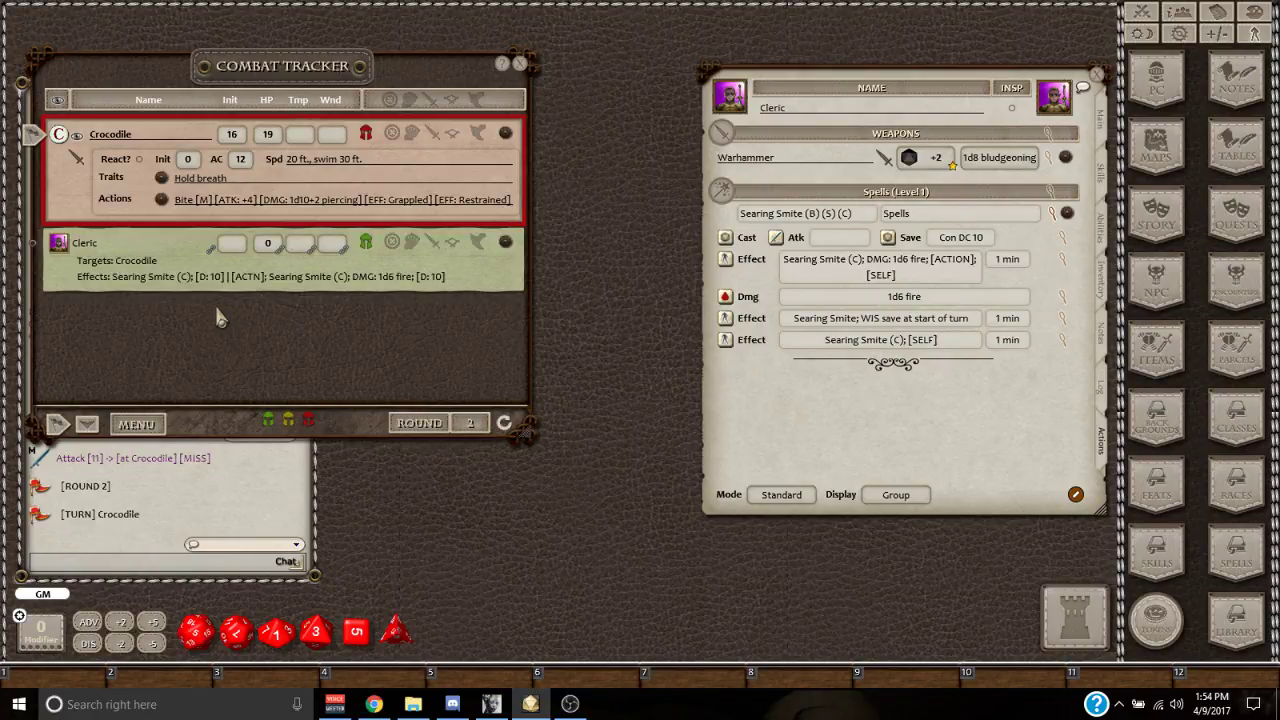
pyautogui.click(87, 423)
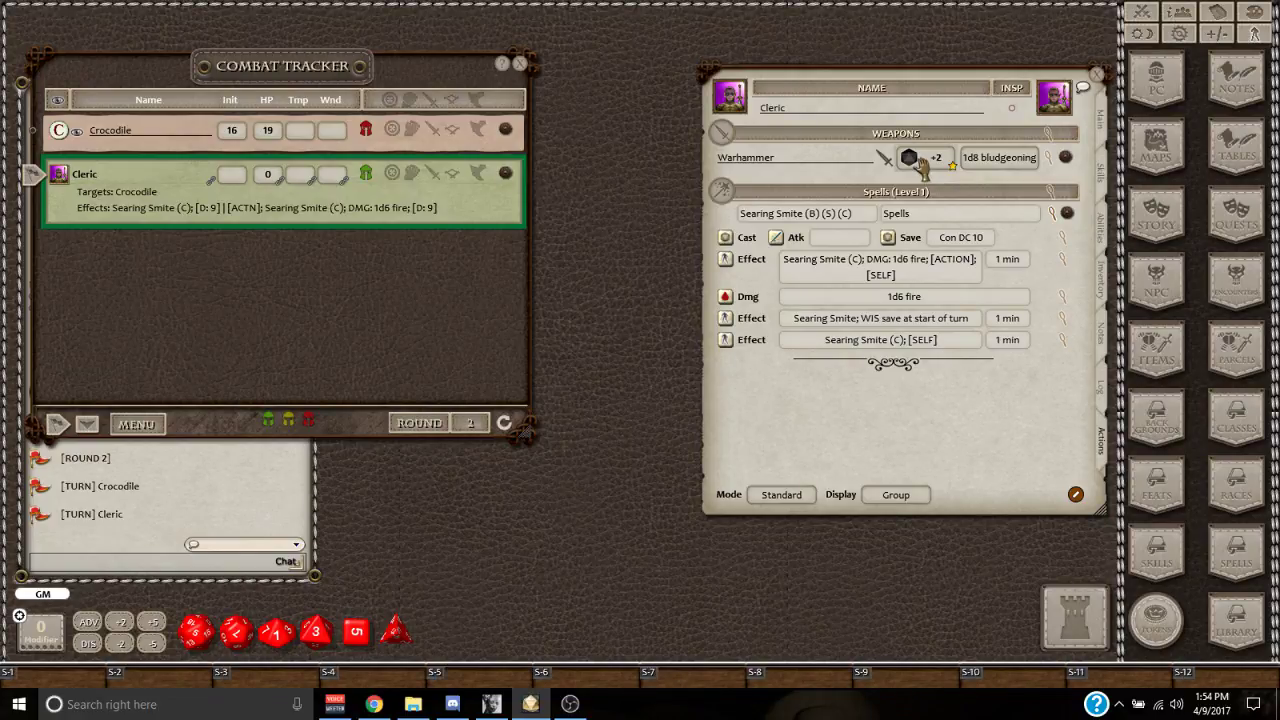
# Roll the Warhammer's attack and damage against the Crocodile and apply the "Searing Smite; WIS save at start of turn" effect to it.
pyautogui.moveTo(917, 165); pyautogui.dragTo(352, 133)
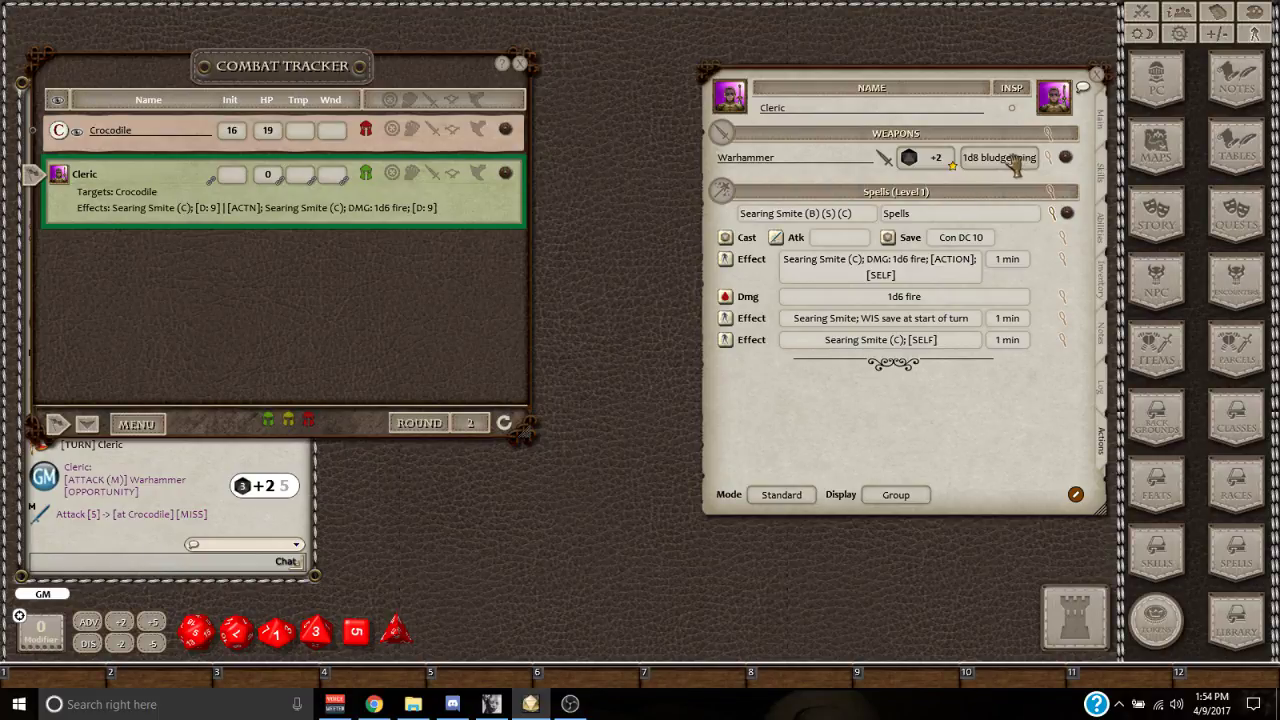
pyautogui.moveTo(1015, 165); pyautogui.dragTo(336, 147)
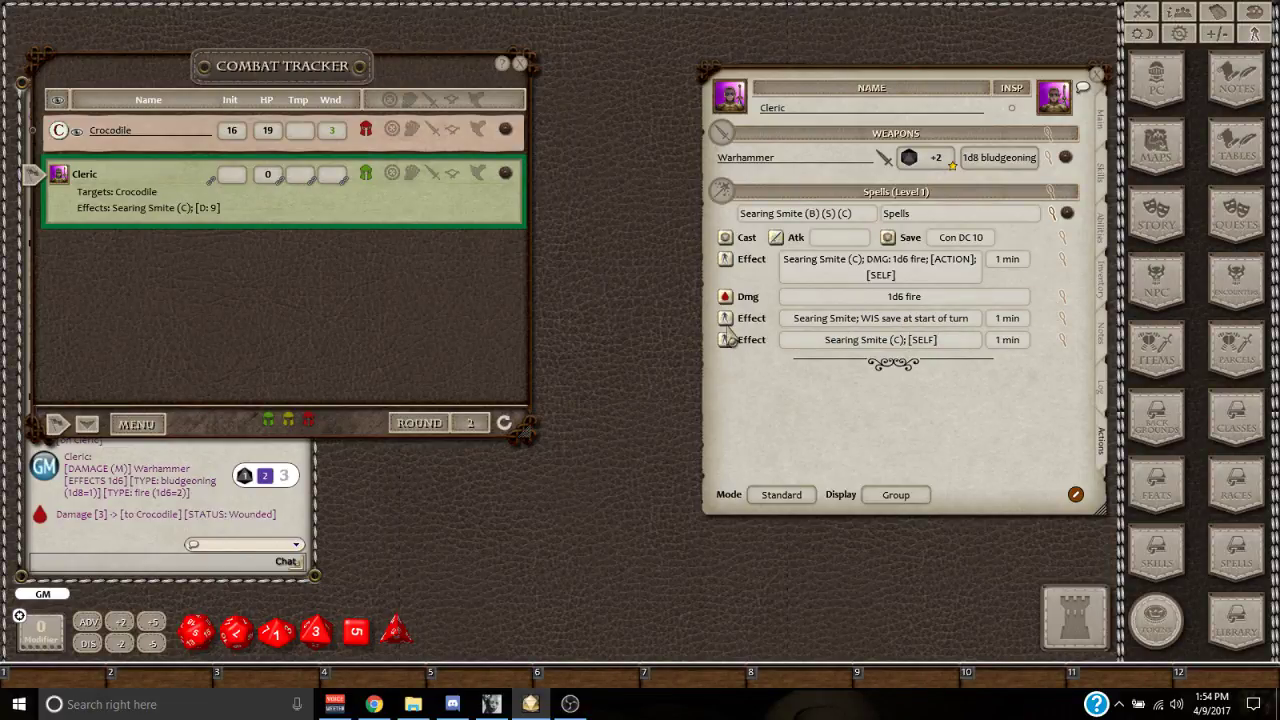
pyautogui.click(727, 318)
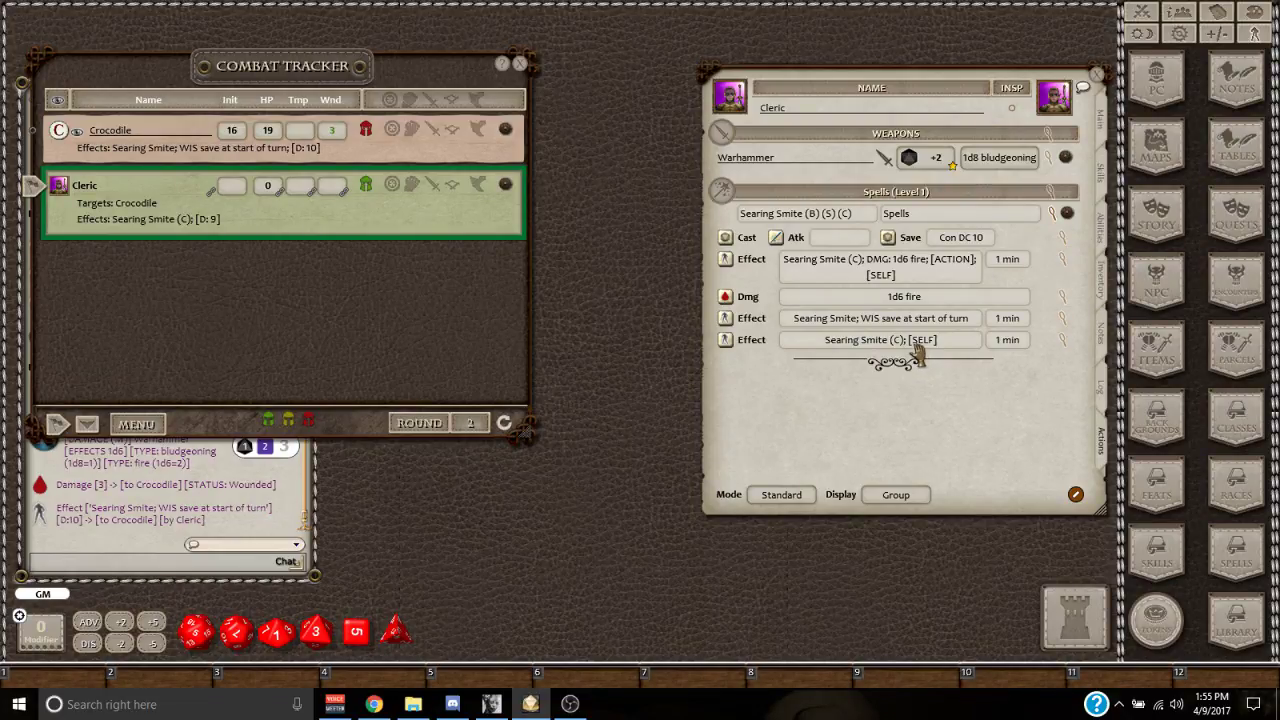
# Advance to the Crocodile's turn and roll Searing Smite's 1d6 fire damage against it, then collapse the spell's details.
pyautogui.click(87, 425)
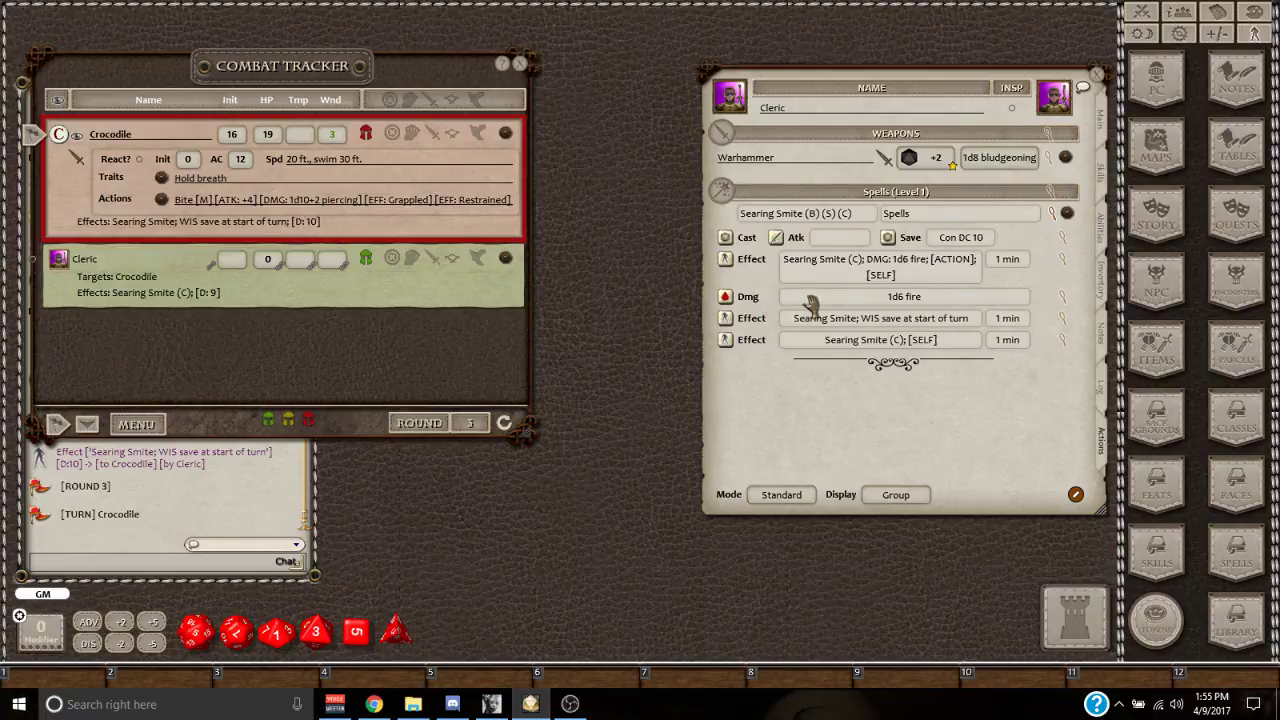
pyautogui.doubleClick(725, 297)
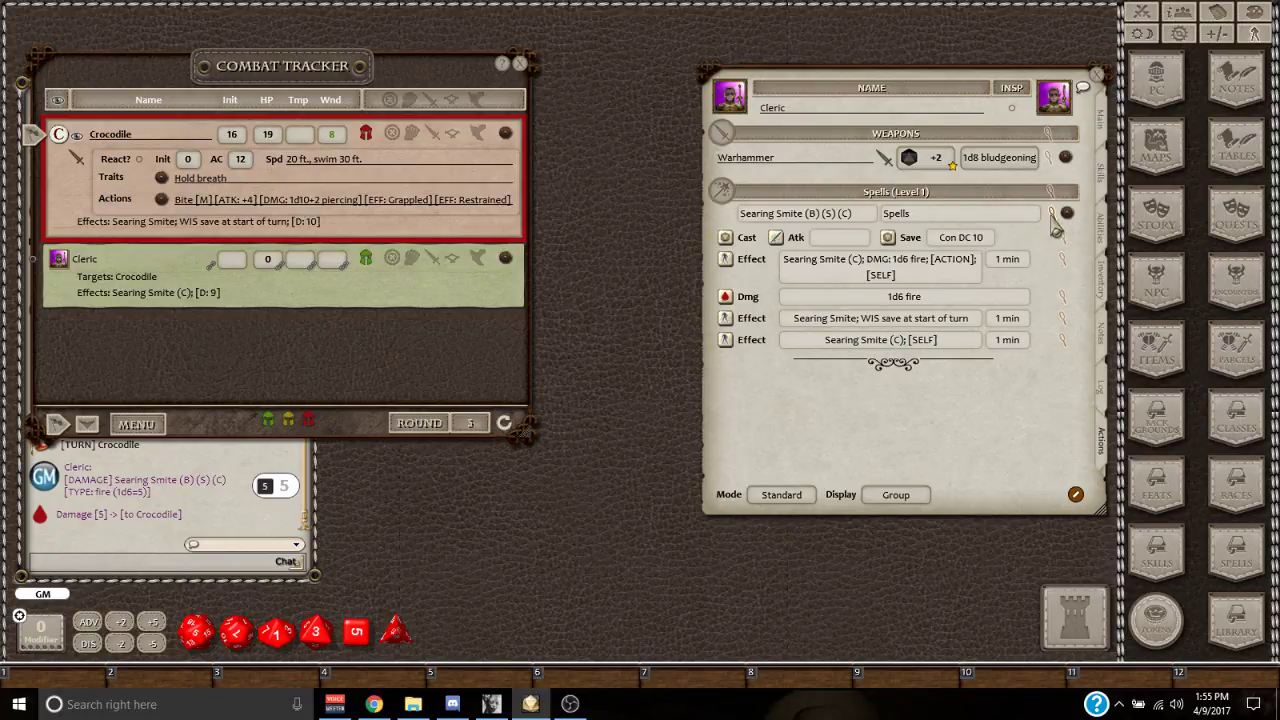
pyautogui.click(1053, 216)
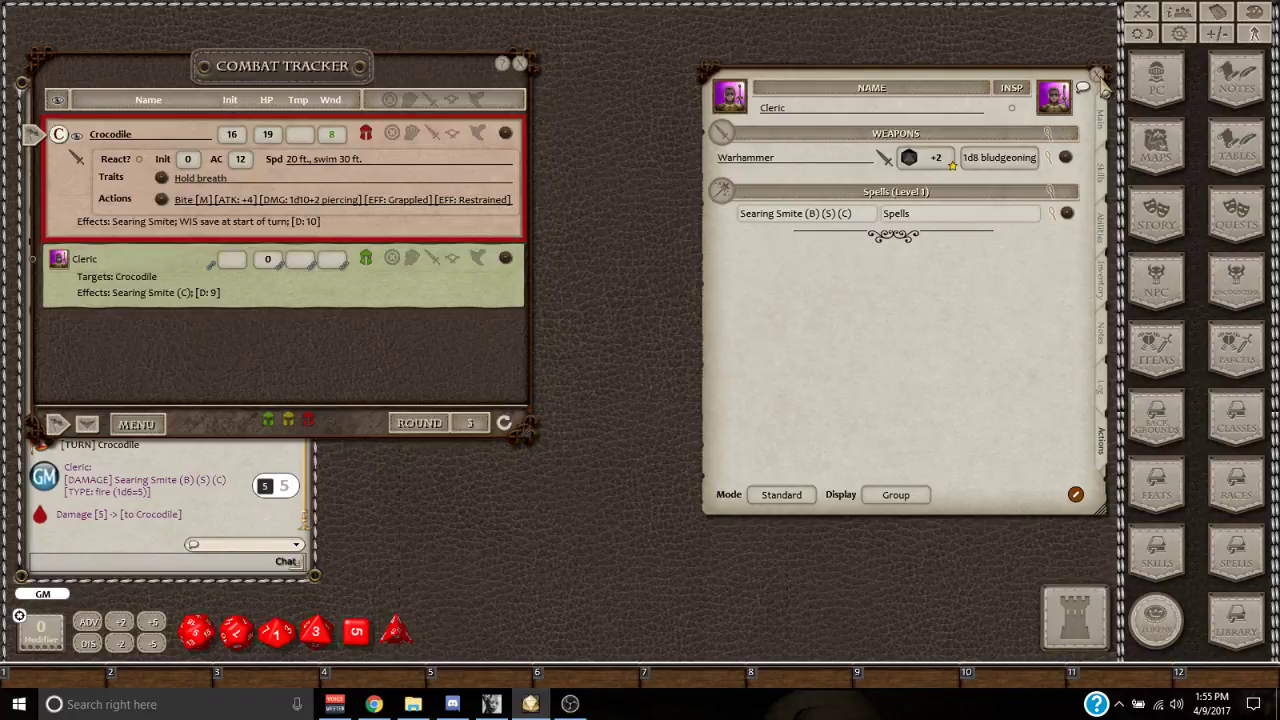
# Close the Cleric's sheet and the Combat Tracker, and open the "All 1st level spells (PHB, EE, SCAG)" character.
pyautogui.click(1098, 76)
pyautogui.click(520, 64)
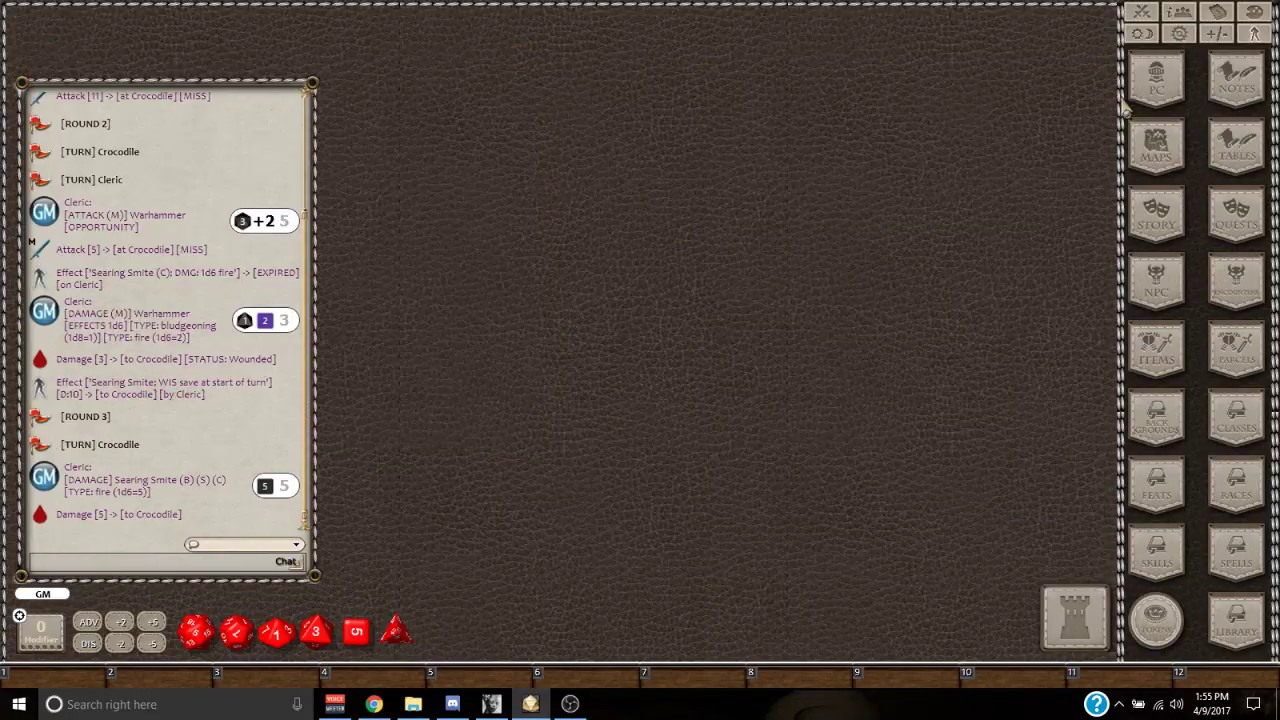
pyautogui.click(1156, 90)
pyautogui.click(463, 380)
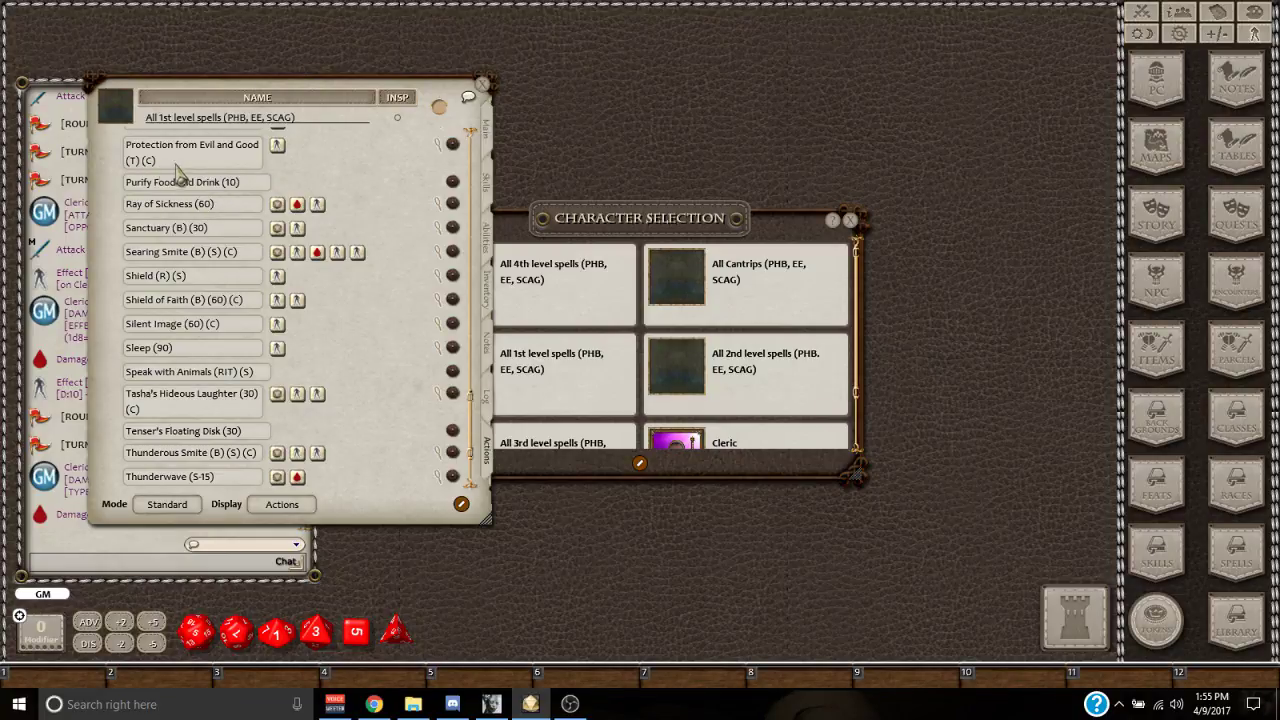
# Examine the precoded actions of the 1st level spells, from Wrathful Smite back up to Guiding Bolt.
pyautogui.scroll(-2, 204, 318)
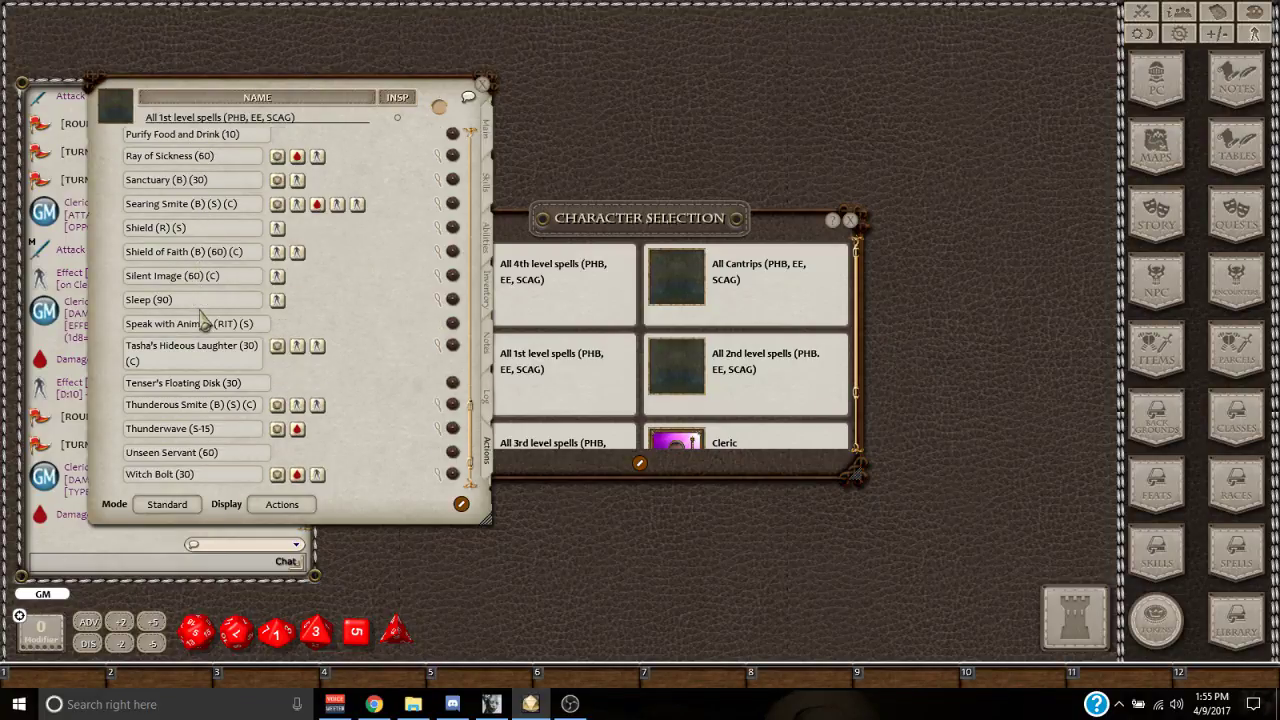
pyautogui.scroll(-1, 204, 318)
pyautogui.scroll(2, 207, 340)
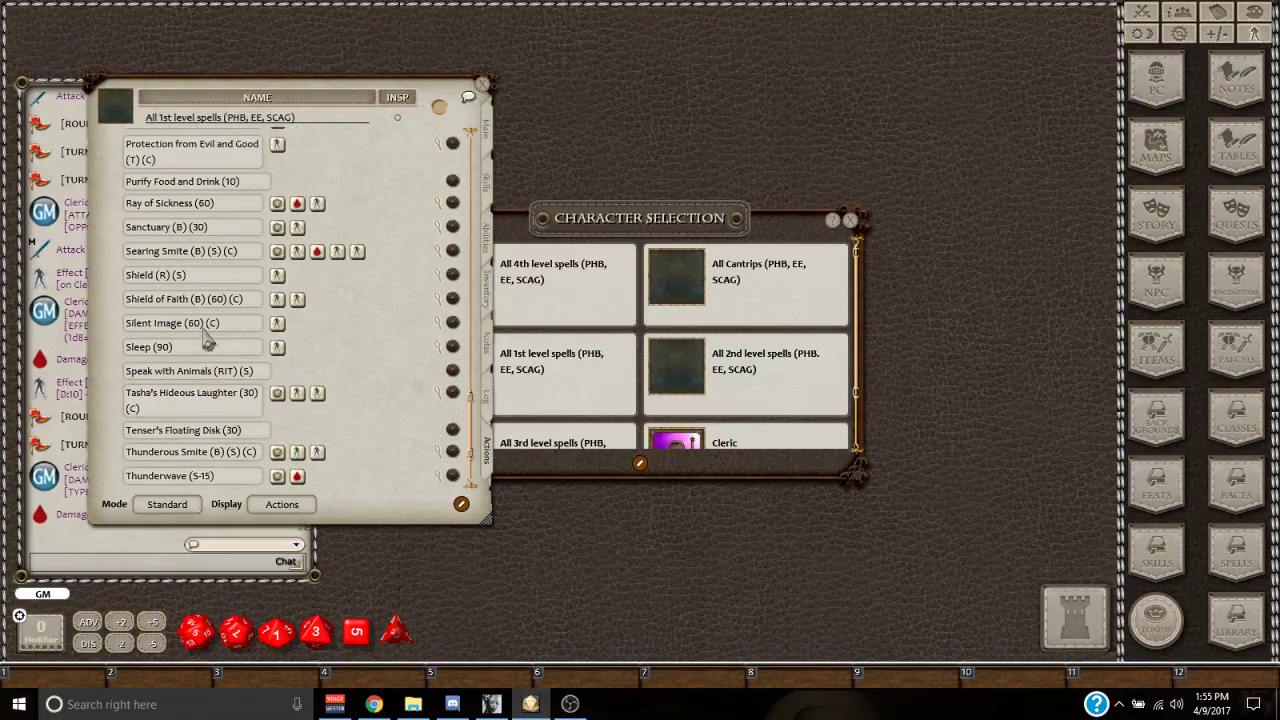
pyautogui.scroll(2, 206, 249)
pyautogui.scroll(-3, 206, 249)
pyautogui.scroll(-1, 200, 414)
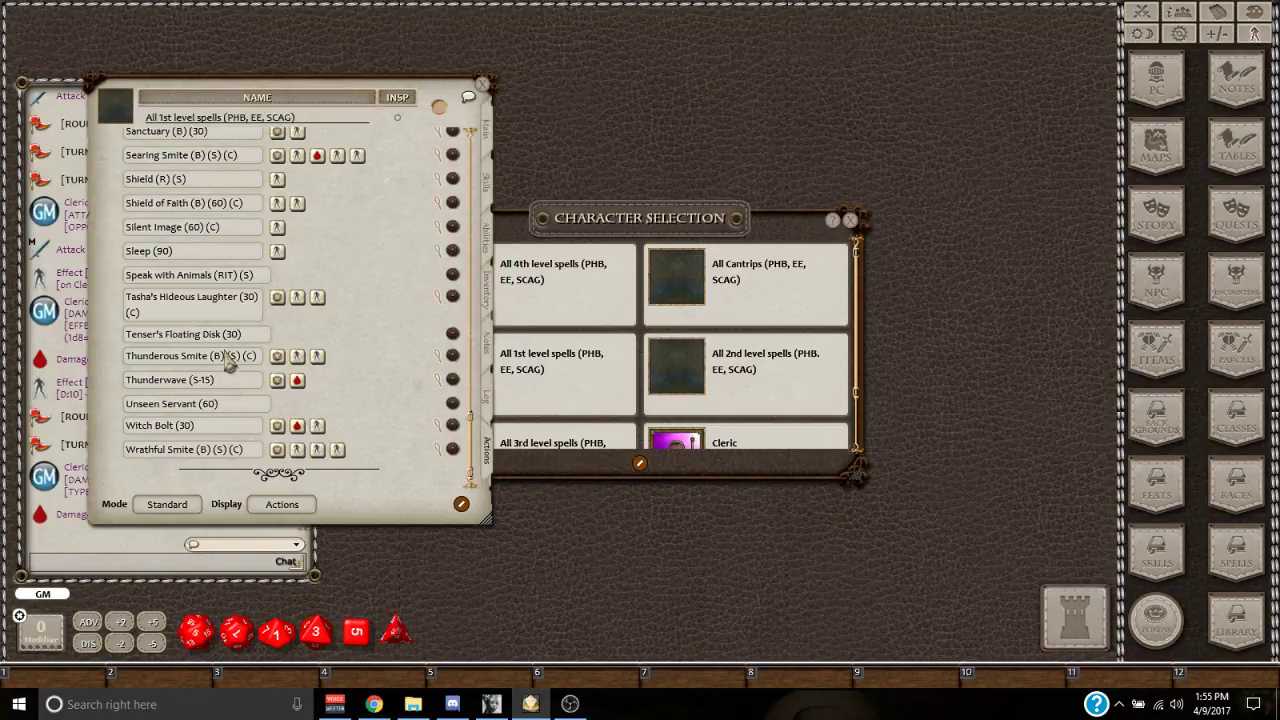
pyautogui.scroll(5, 225, 362)
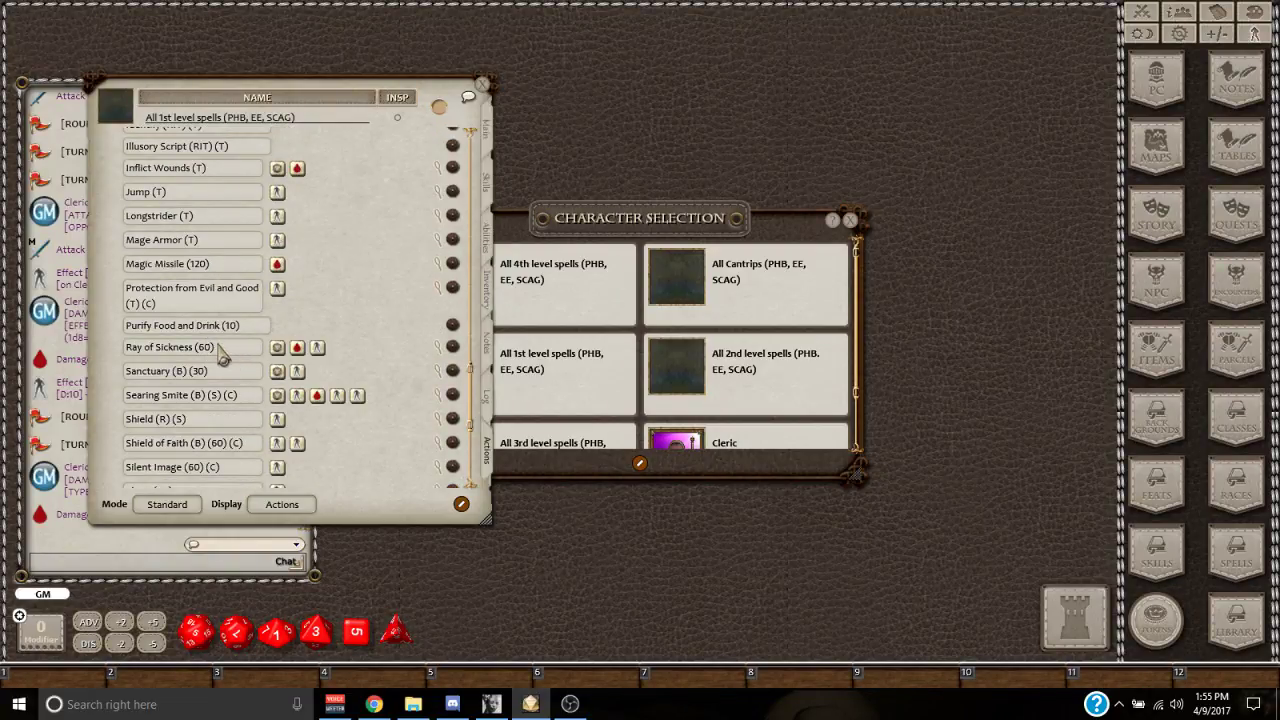
pyautogui.scroll(2, 226, 354)
pyautogui.scroll(2, 265, 357)
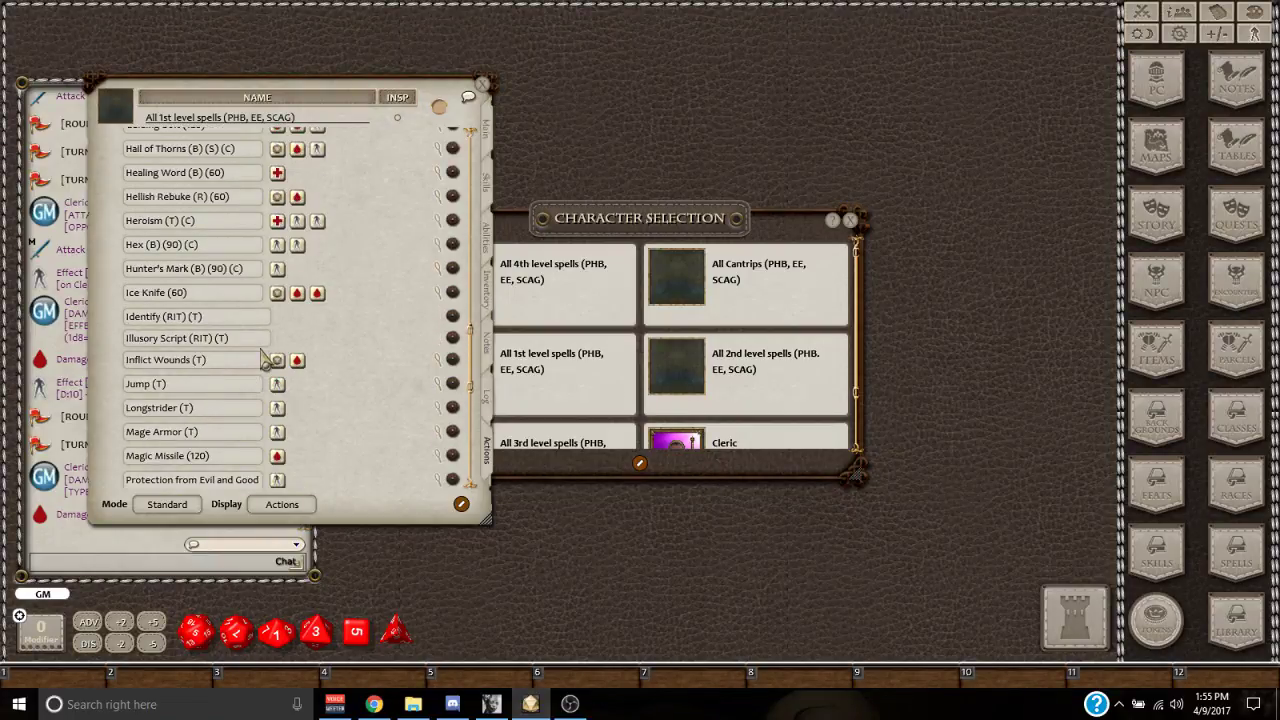
pyautogui.scroll(1, 265, 360)
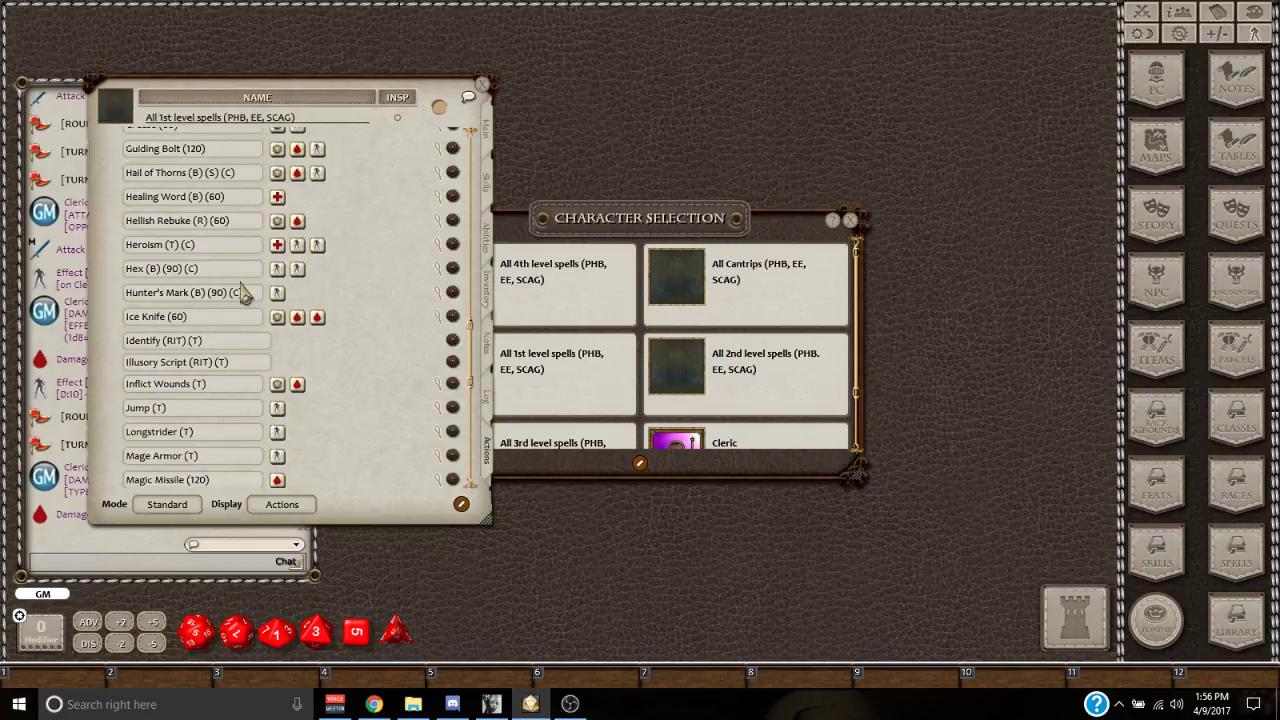
# Inspect the coded effect of Hunter's Mark, and close the spell sheet and shift the Character Selection window slightly.
pyautogui.click(438, 293)
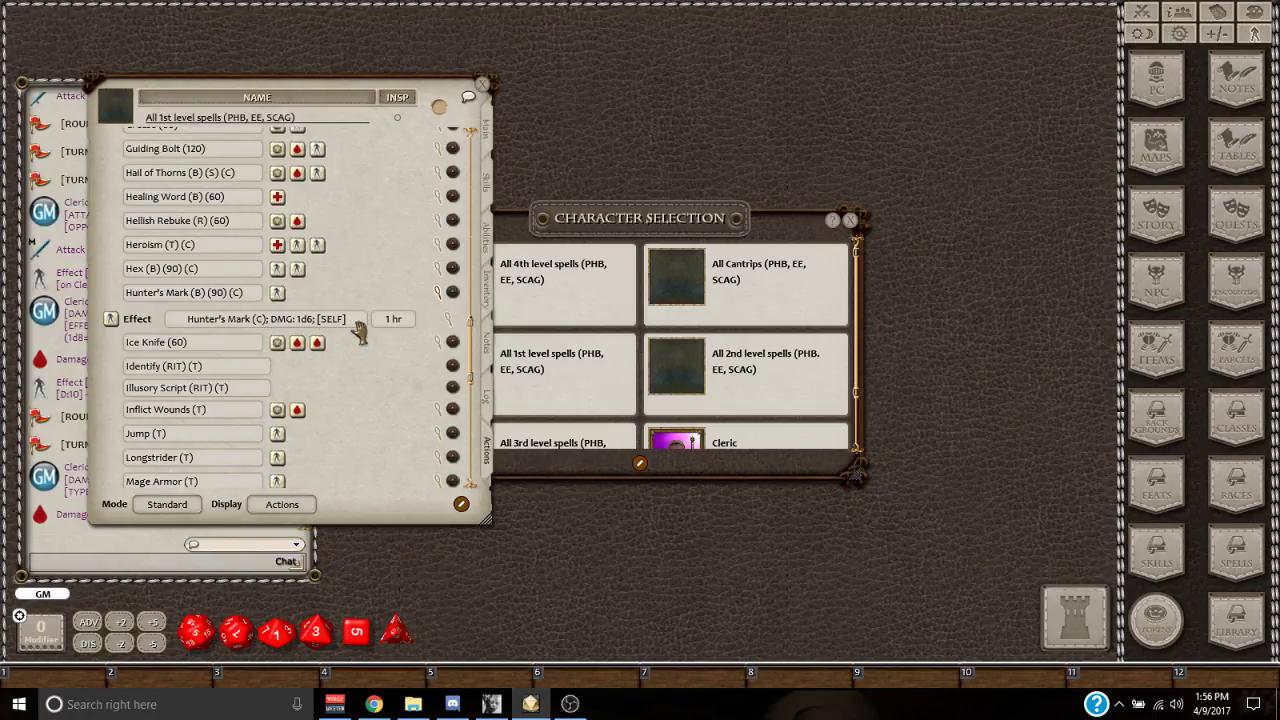
pyautogui.click(438, 292)
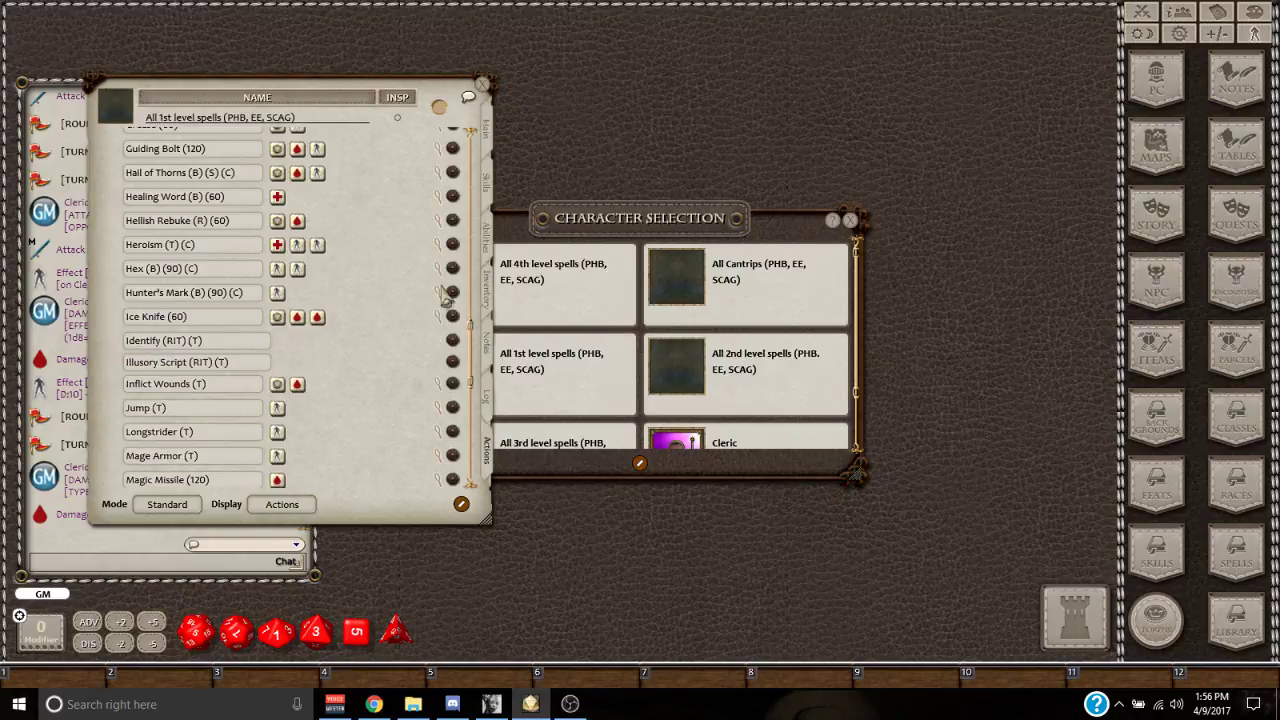
pyautogui.click(481, 87)
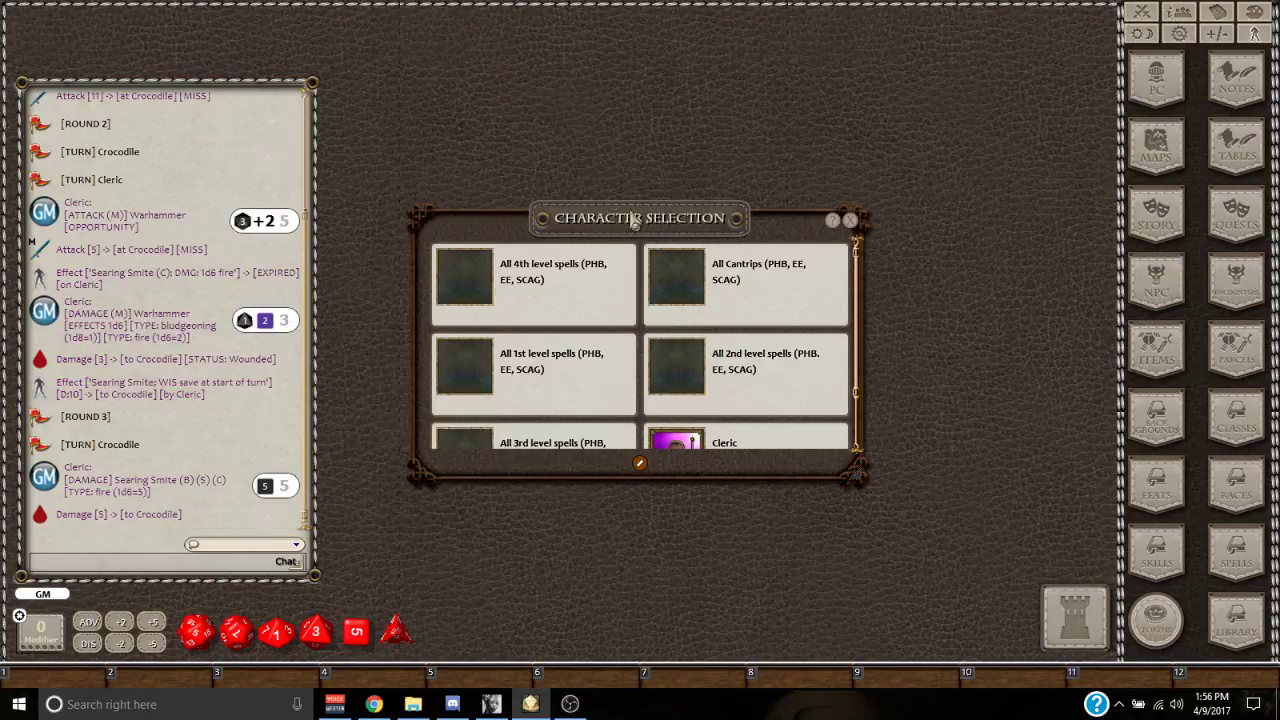
pyautogui.moveTo(652, 226); pyautogui.dragTo(624, 220)
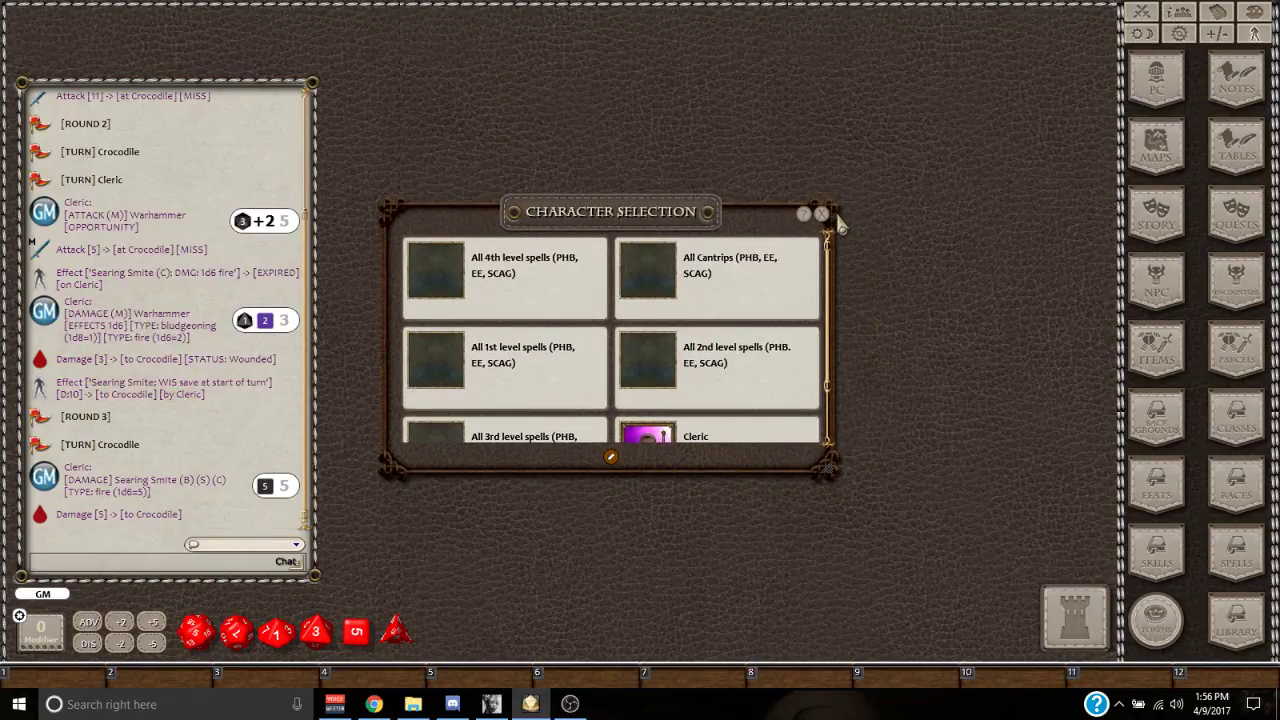
pyautogui.moveTo(672, 220); pyautogui.dragTo(624, 216)
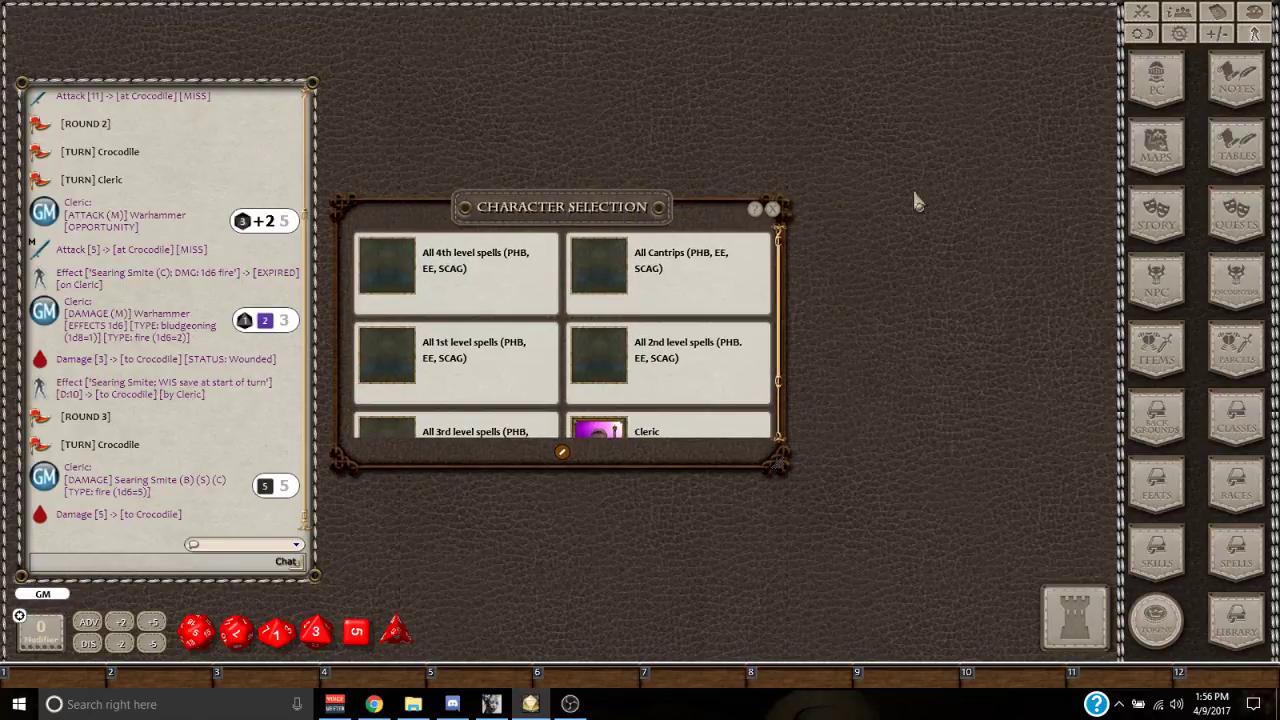
# Read the 5E Spell Effects Coding "Instructions" story entry to its end, and close it with the Story and Character Selection windows.
pyautogui.click(1158, 226)
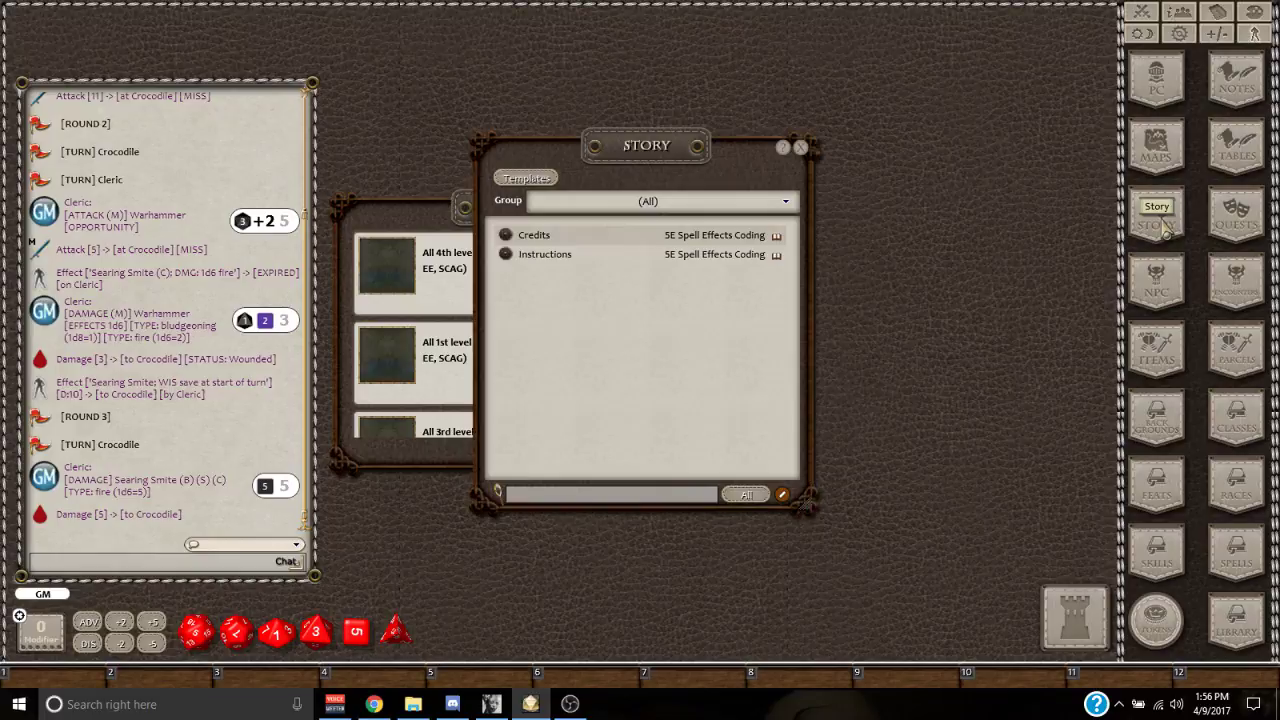
pyautogui.click(566, 258)
pyautogui.scroll(-5, 137, 303)
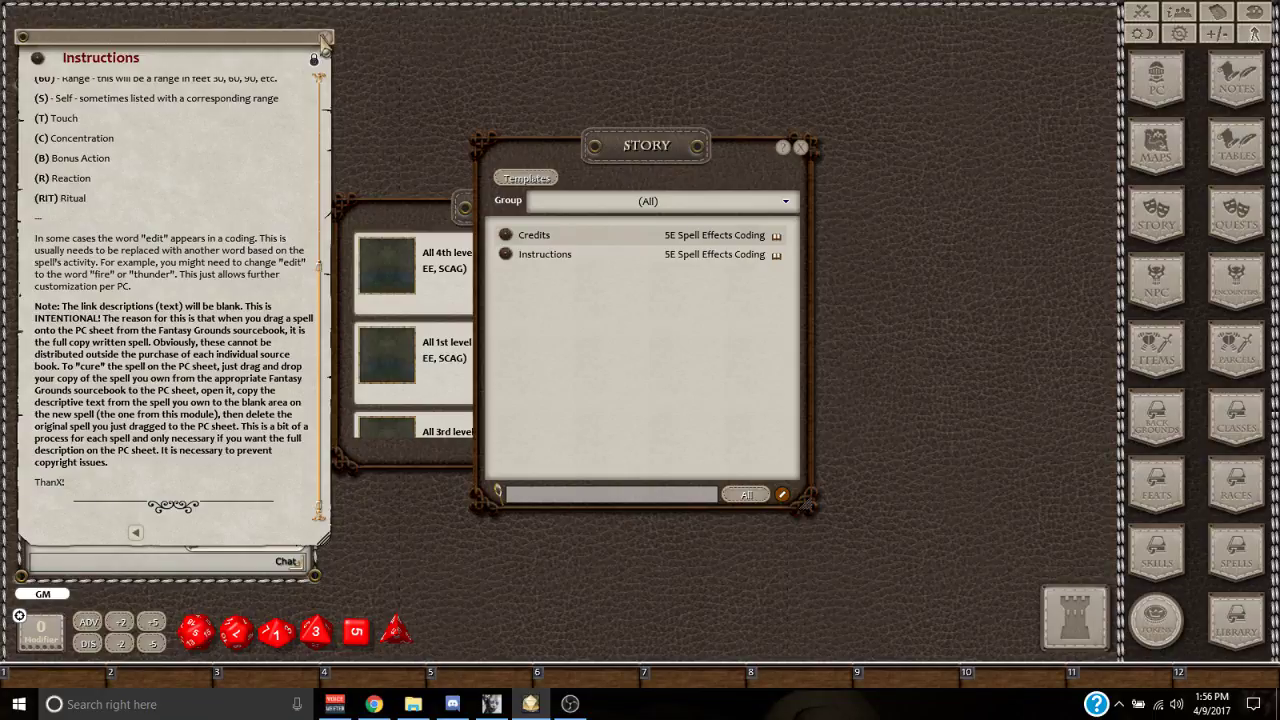
pyautogui.click(326, 40)
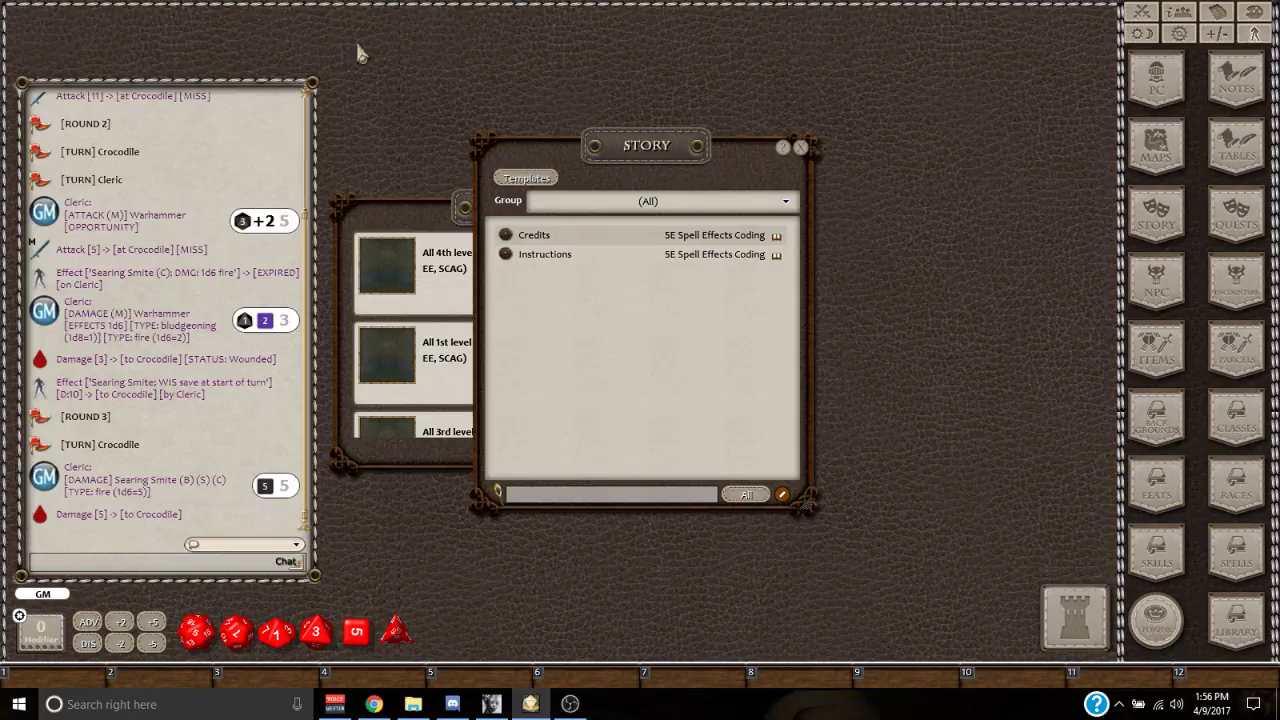
pyautogui.click(803, 150)
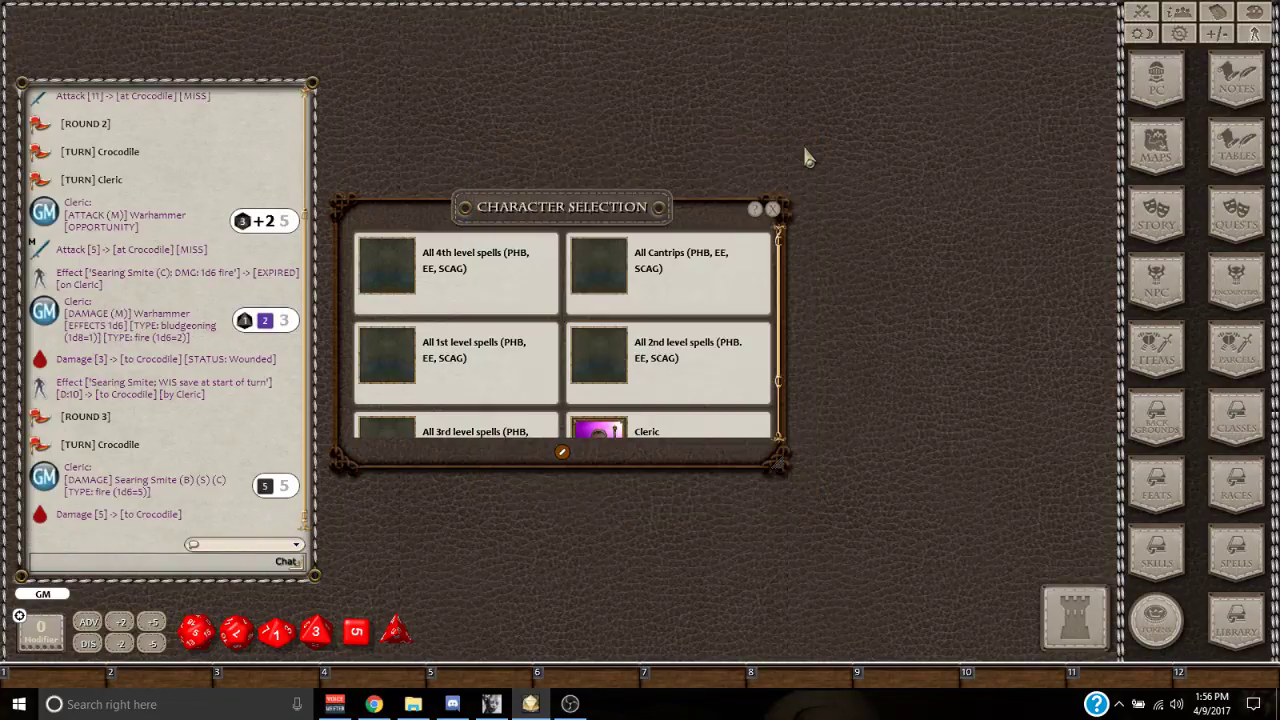
pyautogui.click(773, 210)
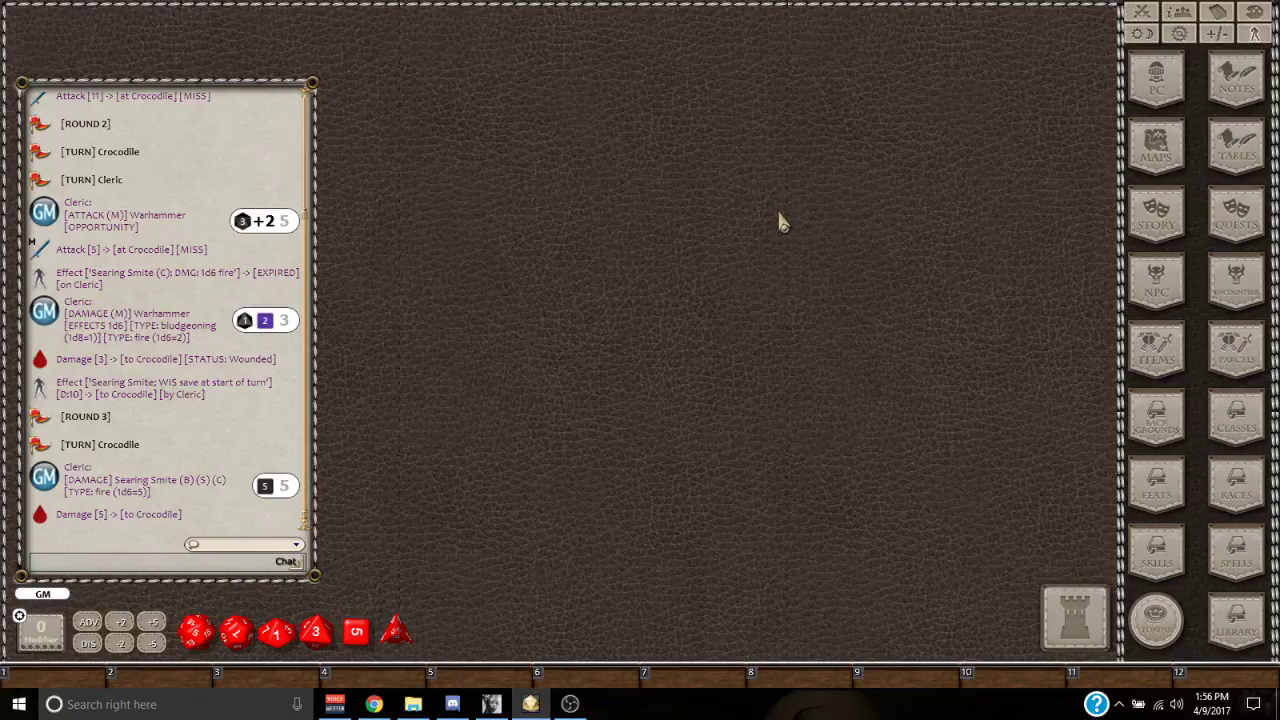